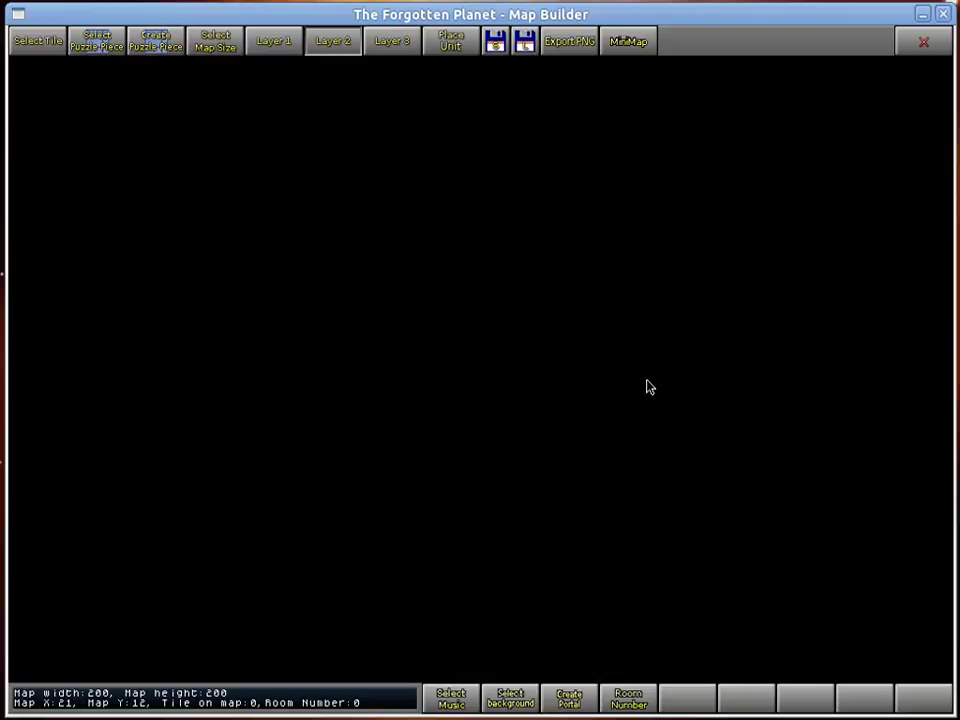
- Open the Place Unit screen, which shows unit type 0 and no units yet
left_click(452, 45)
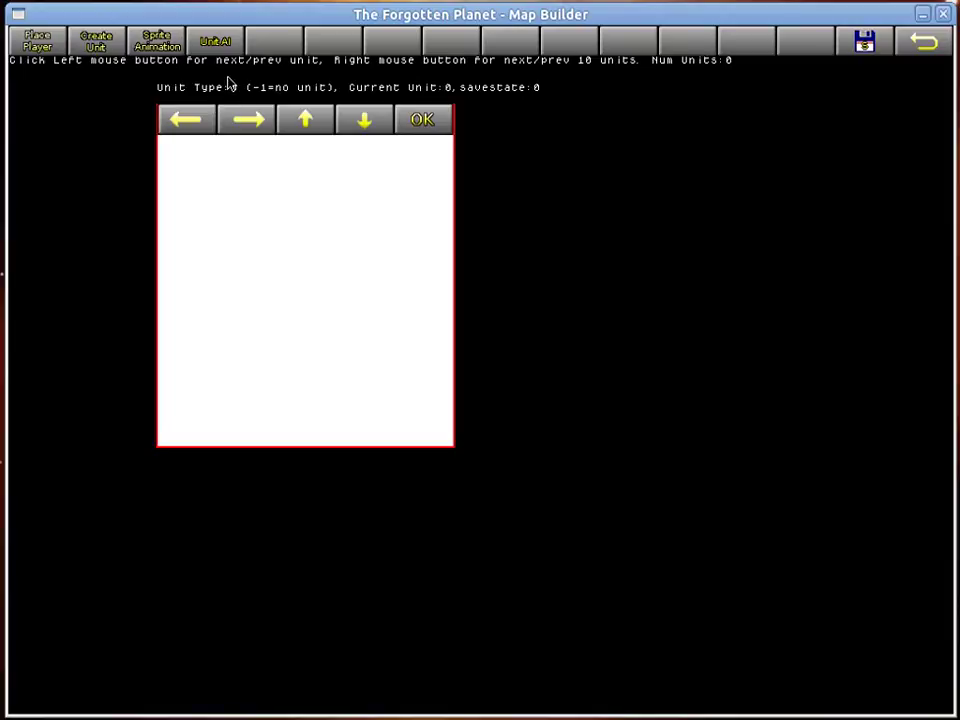
- Cycle the unit type back and forward, then list the png images for a new unit
left_click(188, 118)
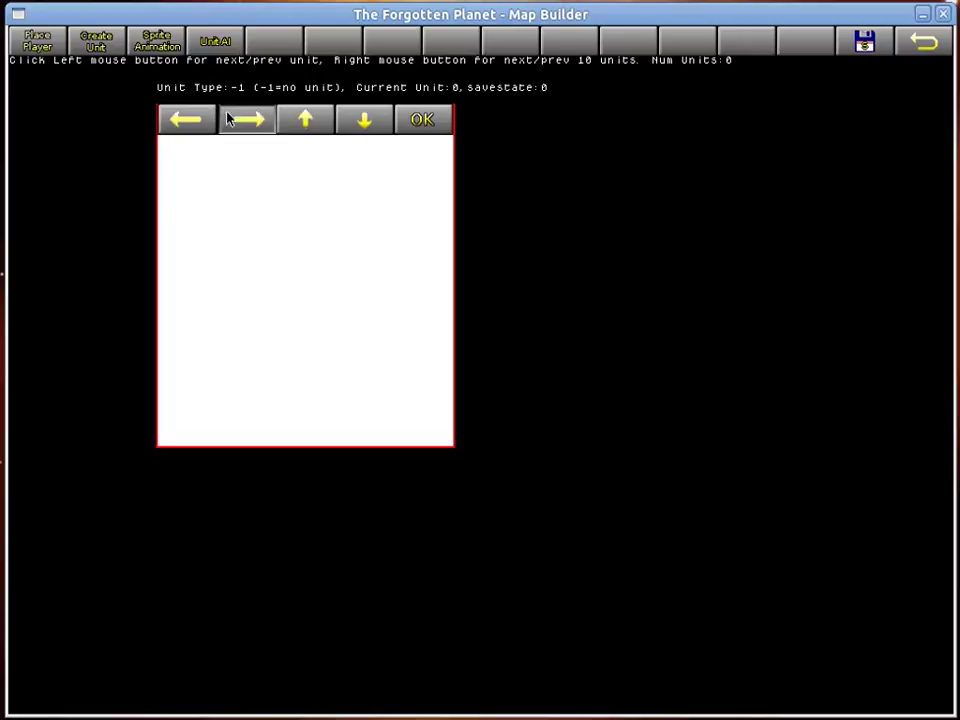
left_click(256, 124)
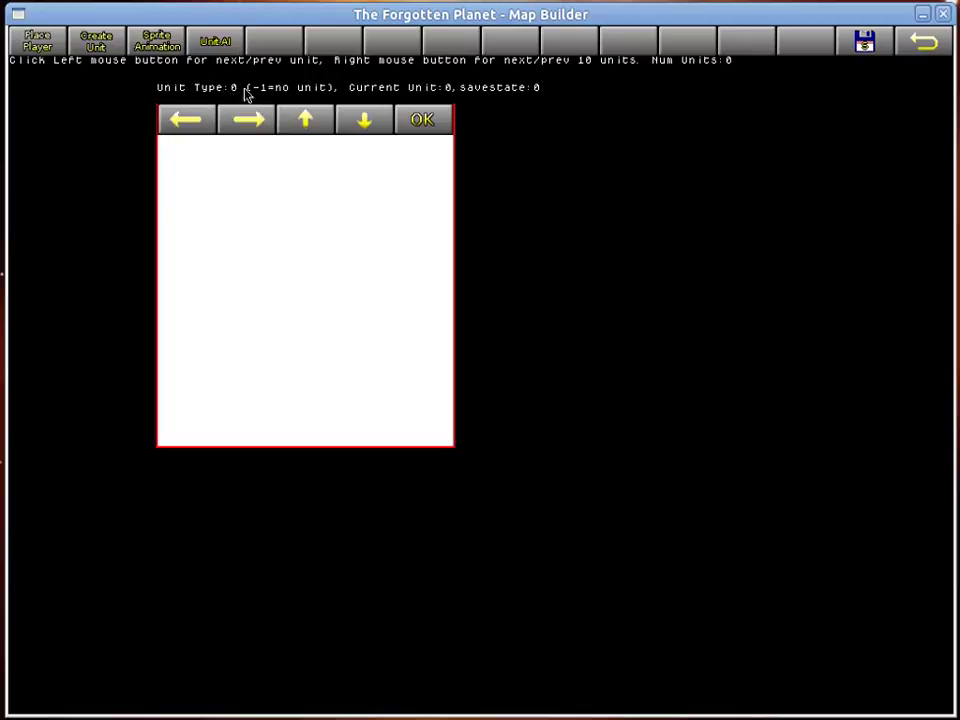
left_click(92, 44)
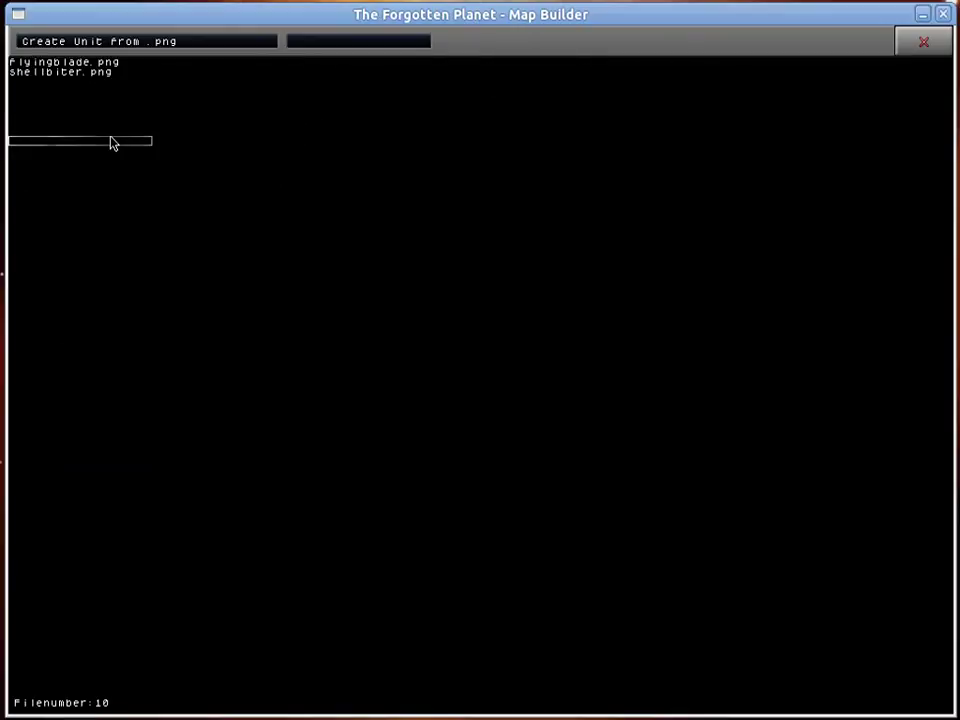
- Choose shellbiter.png as the new unit's sprite sheet
left_click(67, 76)
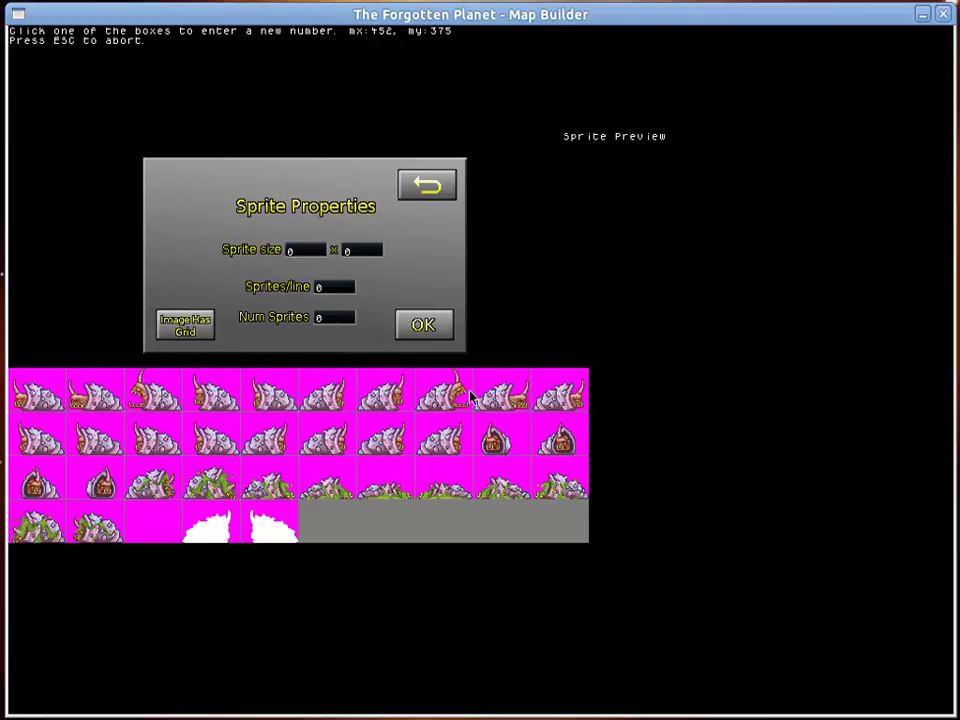
- Enter a sprite height of 44 and 10 sprites per line
left_click(321, 247)
left_click(355, 252)
type("44")
left_click(338, 291)
type("10")
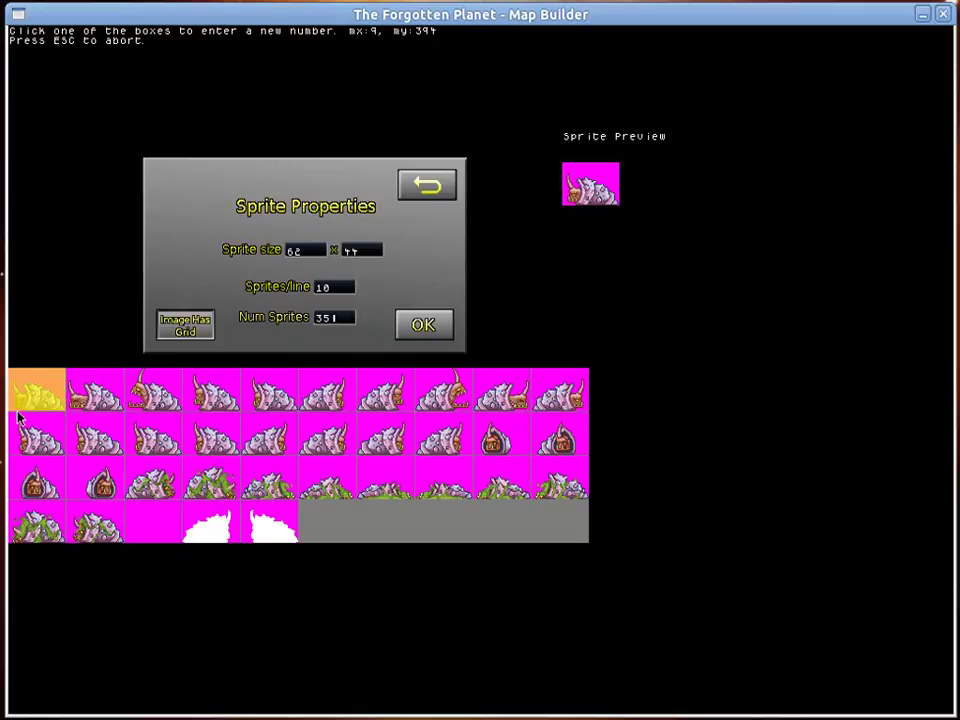
- Re-enter the sprite width for 62×44 sprites and accept the Sprite Properties
left_click(305, 251)
type("7")
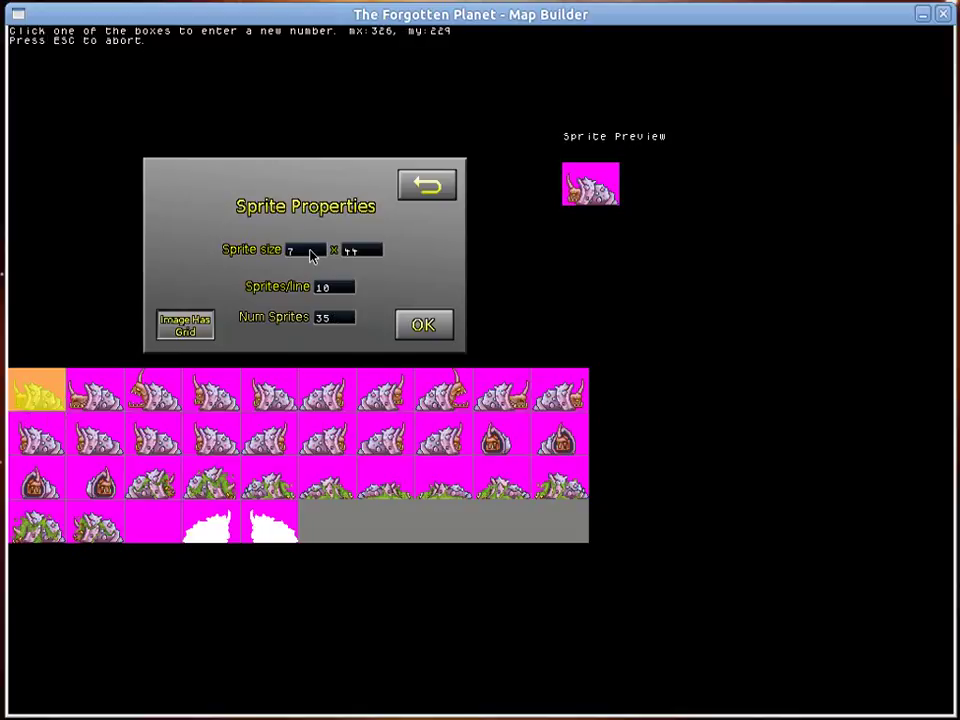
type("5")
key("Return")
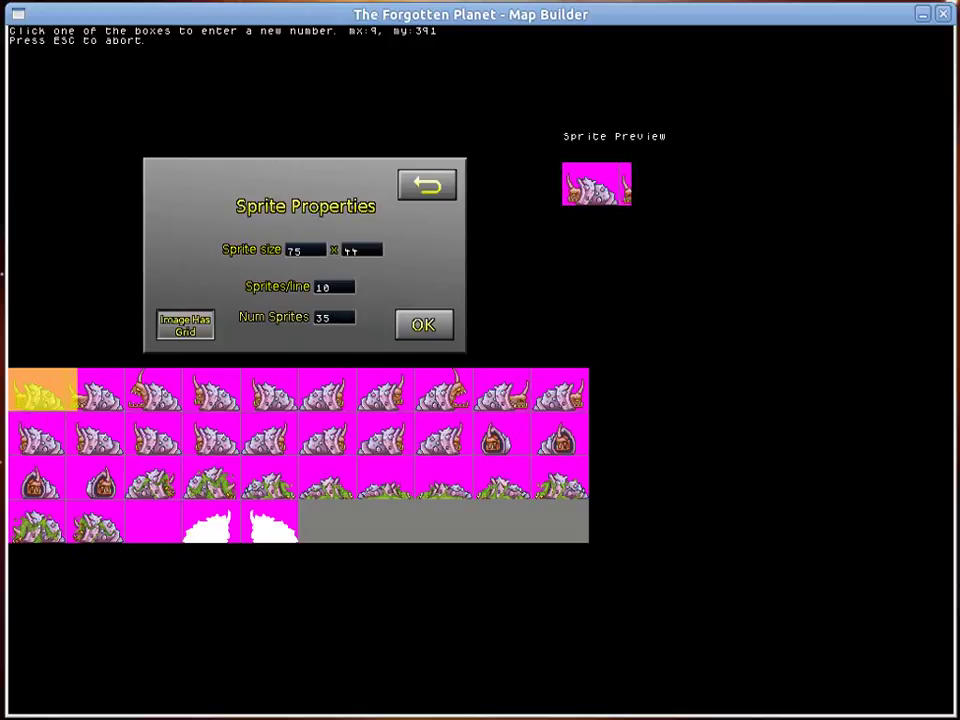
left_click(306, 251)
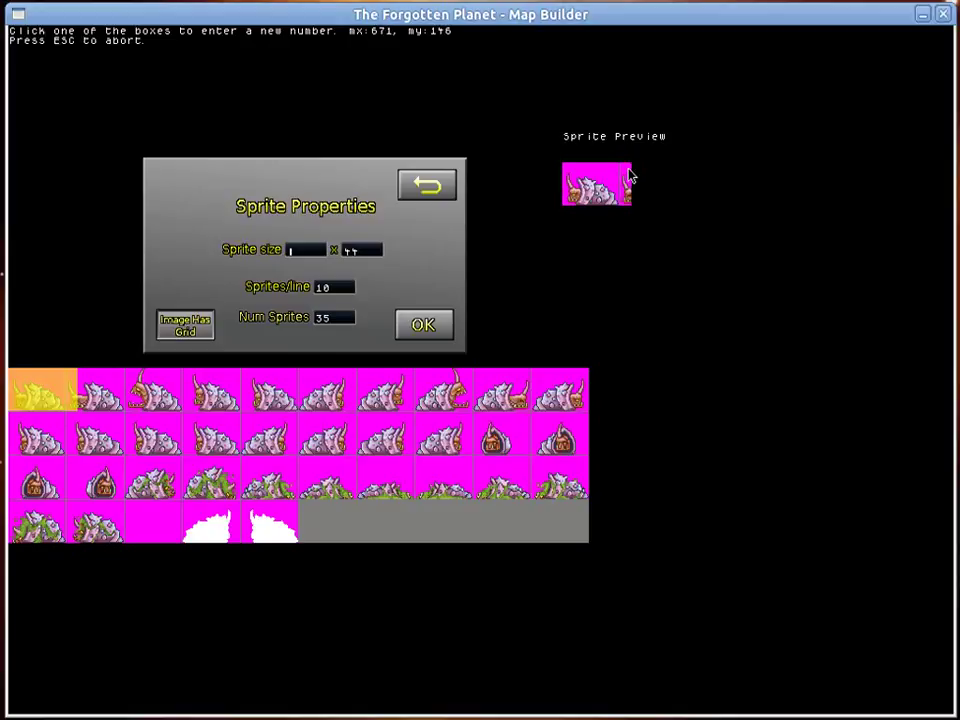
type("62")
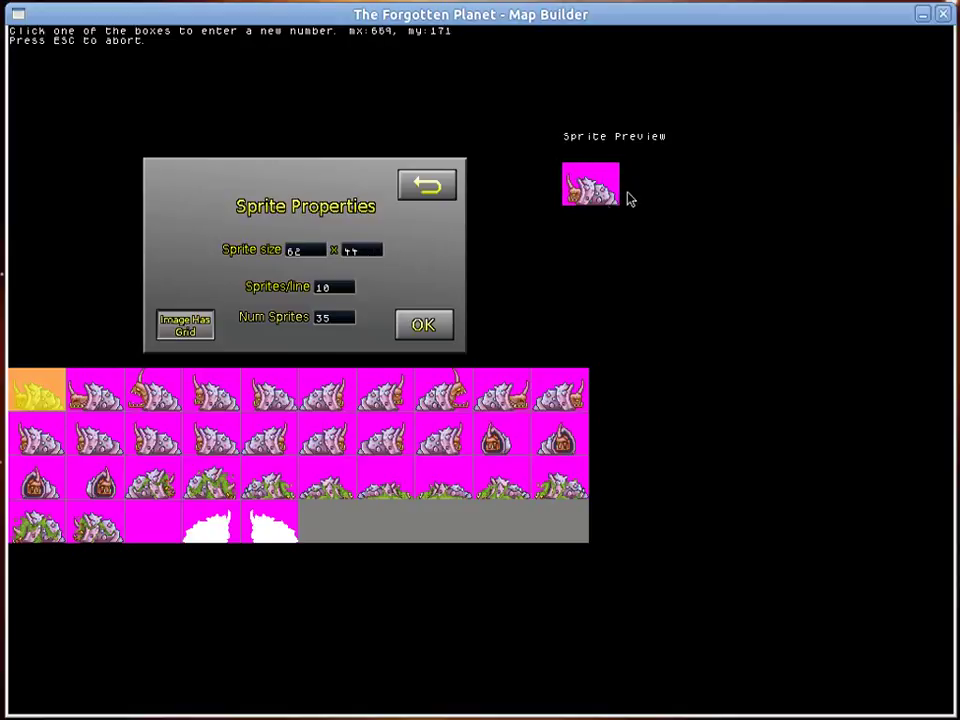
left_click(425, 326)
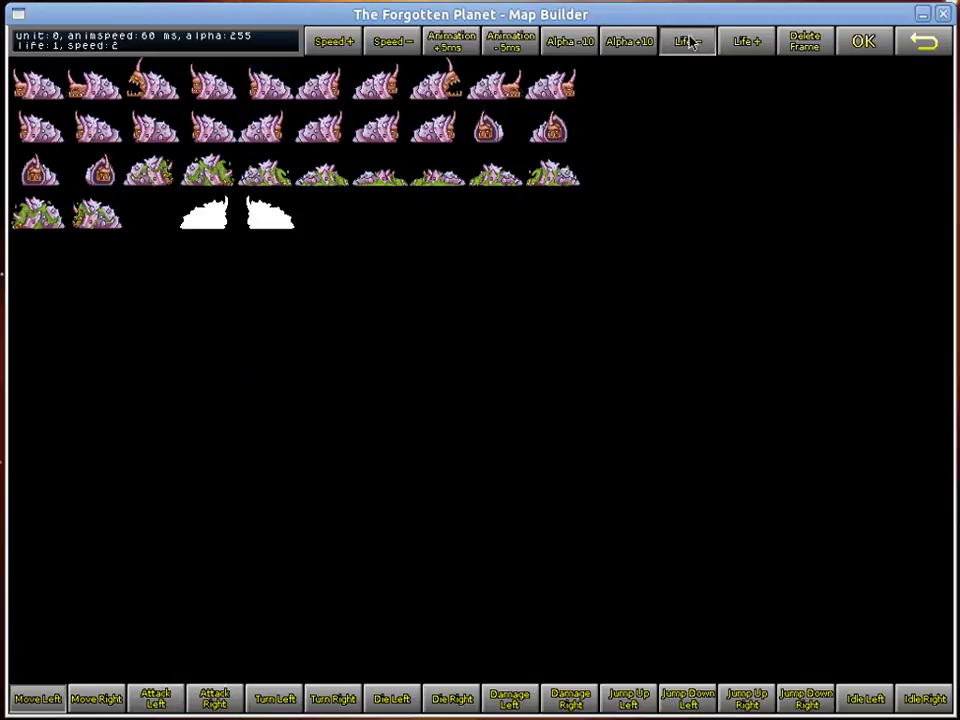
- Raise the shellbiter's life to 8 and return alpha to full 255 after testing transparency
left_click(748, 42)
left_click(742, 44)
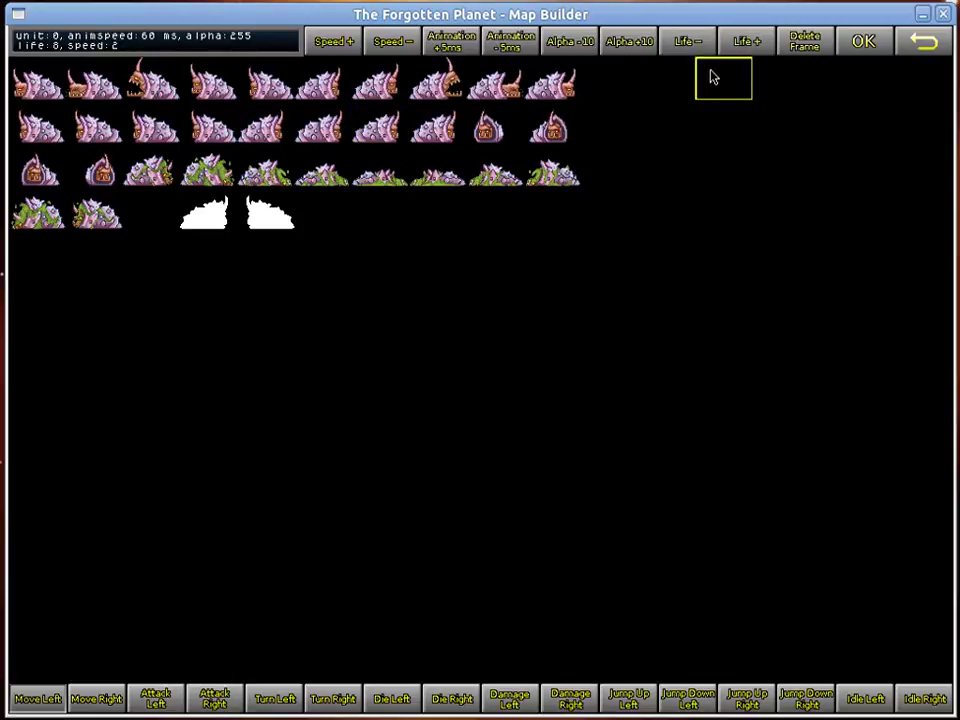
left_click(577, 48)
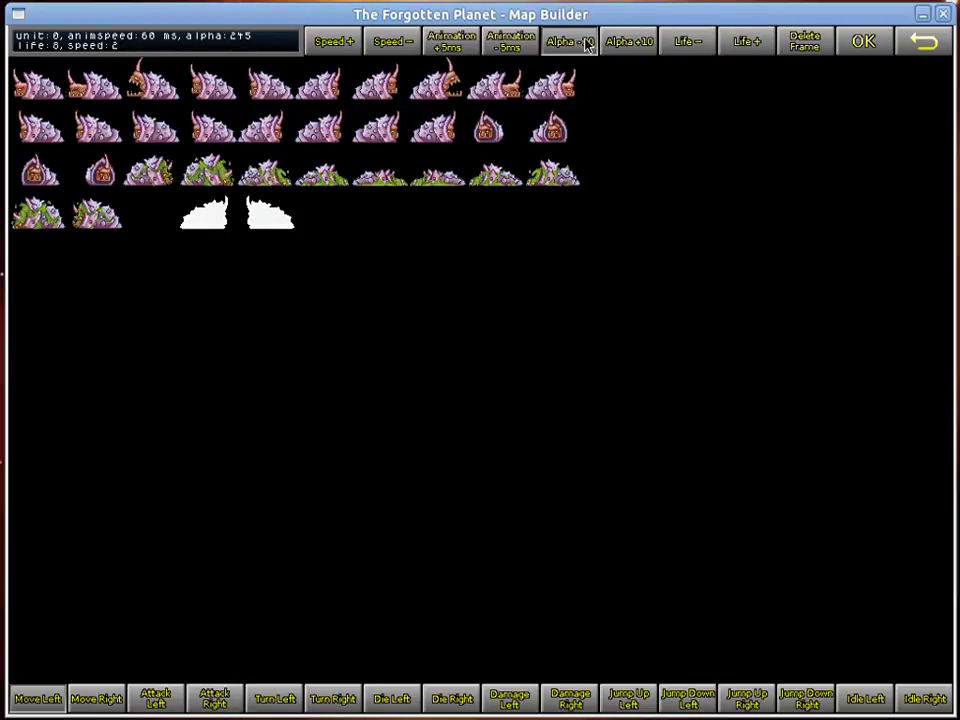
left_click(587, 44)
left_click(587, 44)
left_click(587, 44)
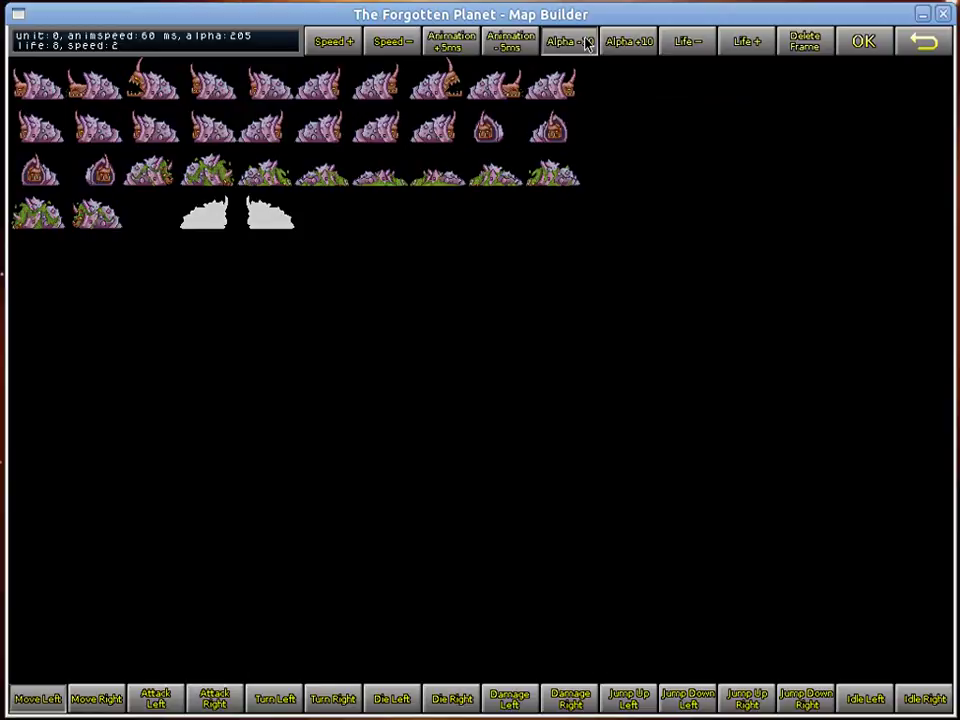
left_click(587, 44)
left_click(587, 44)
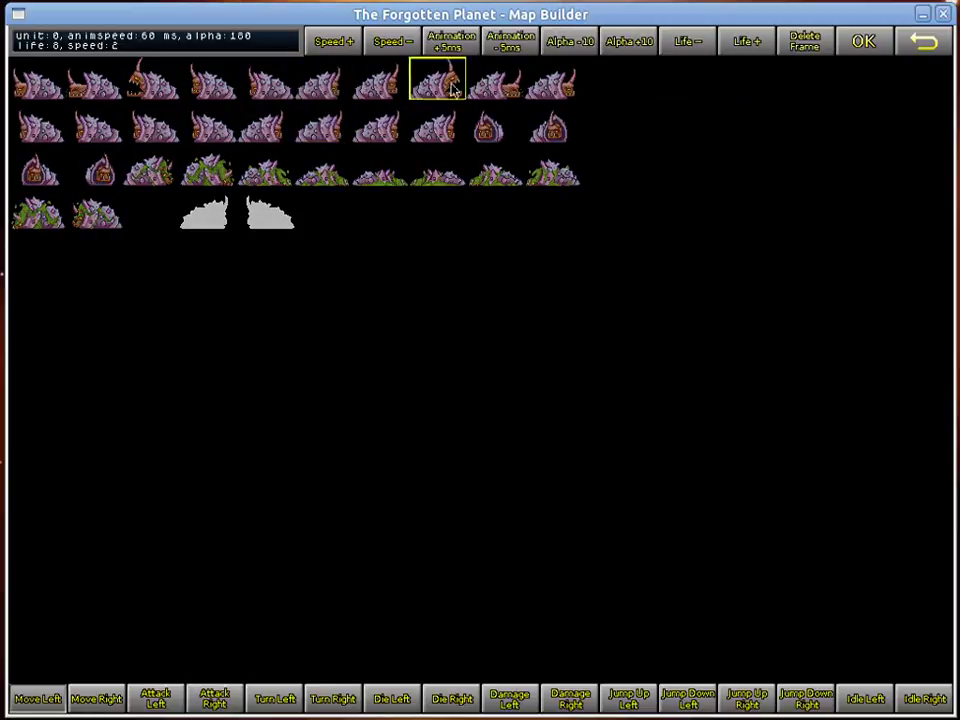
left_click(626, 44)
left_click(626, 44)
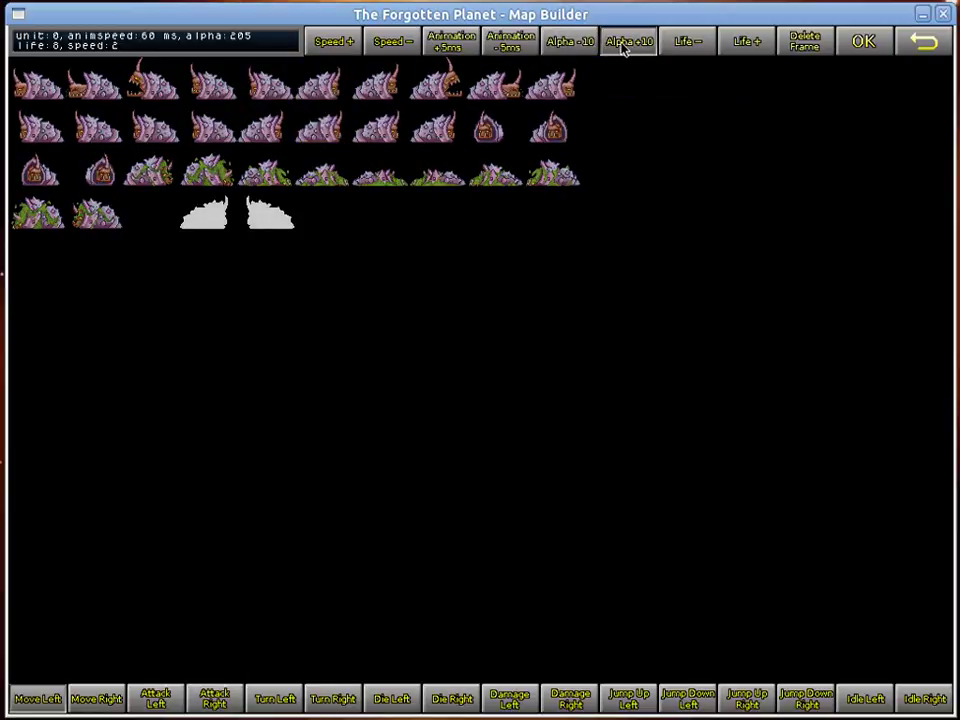
left_click(626, 44)
left_click(626, 44)
left_click(626, 44)
left_click(626, 44)
left_click(626, 44)
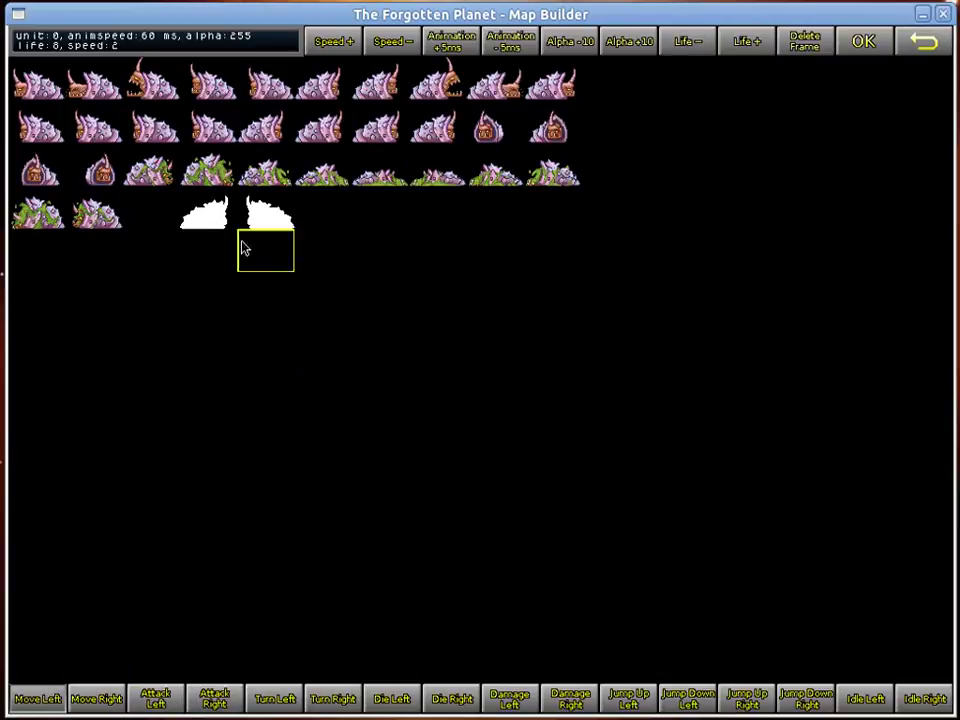
- Add a sprite frame to the move-left animation and set animation speed to 80 ms
left_click(167, 134)
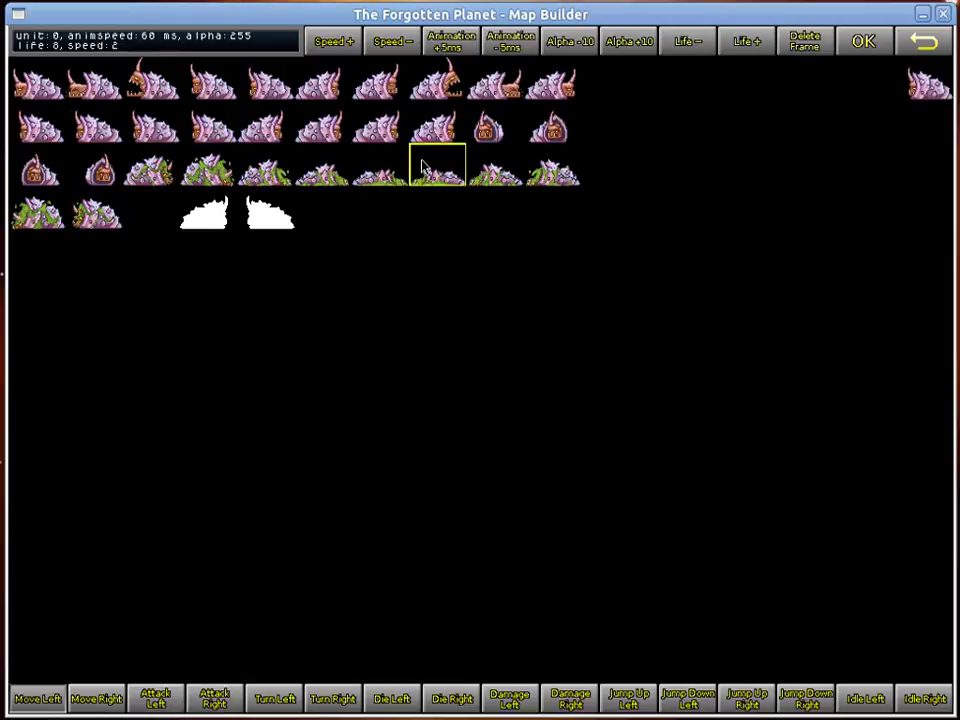
left_click(448, 41)
left_click(450, 41)
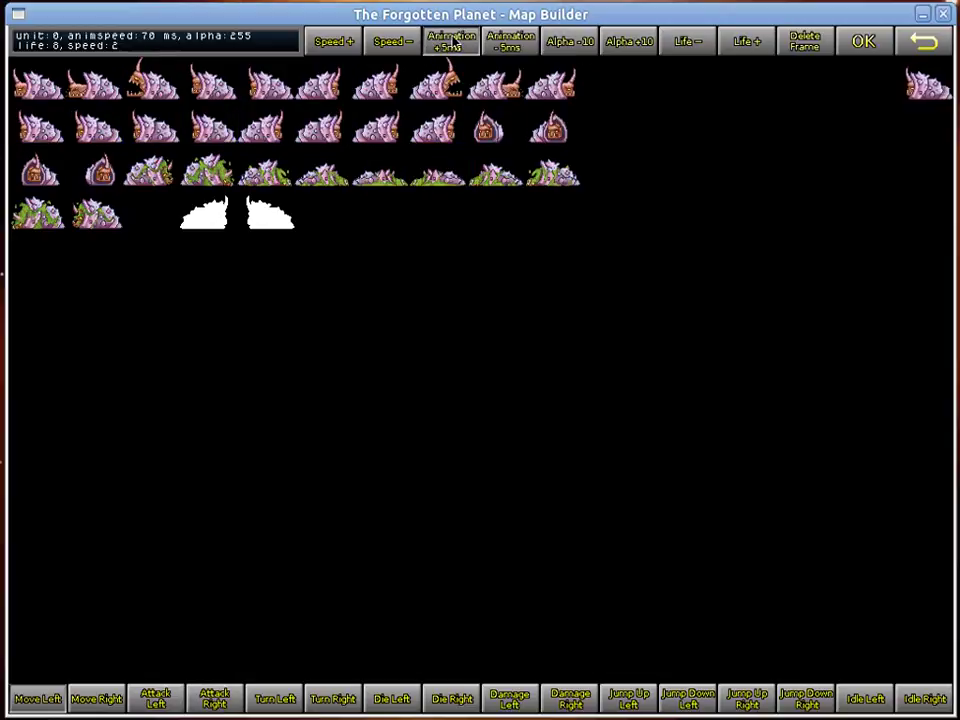
left_click(452, 41)
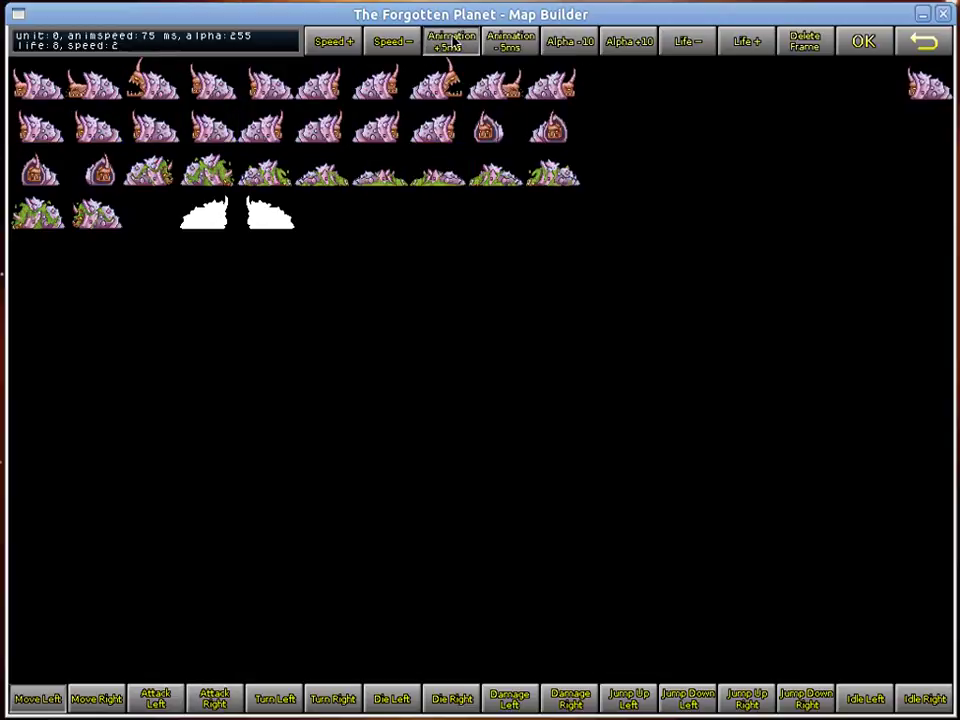
left_click(510, 41)
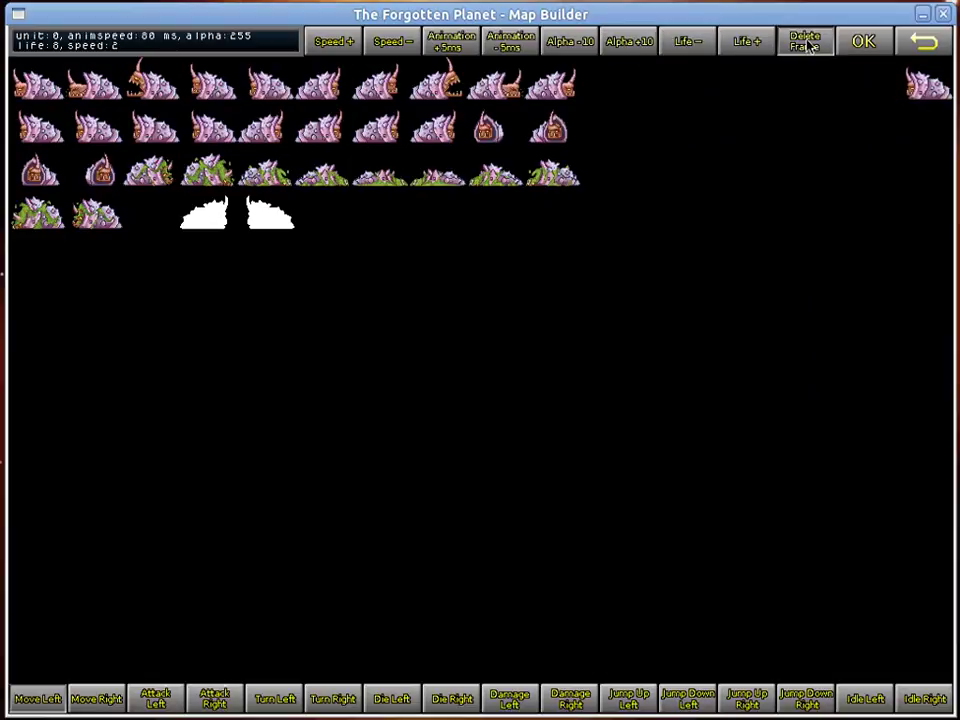
left_click(96, 698)
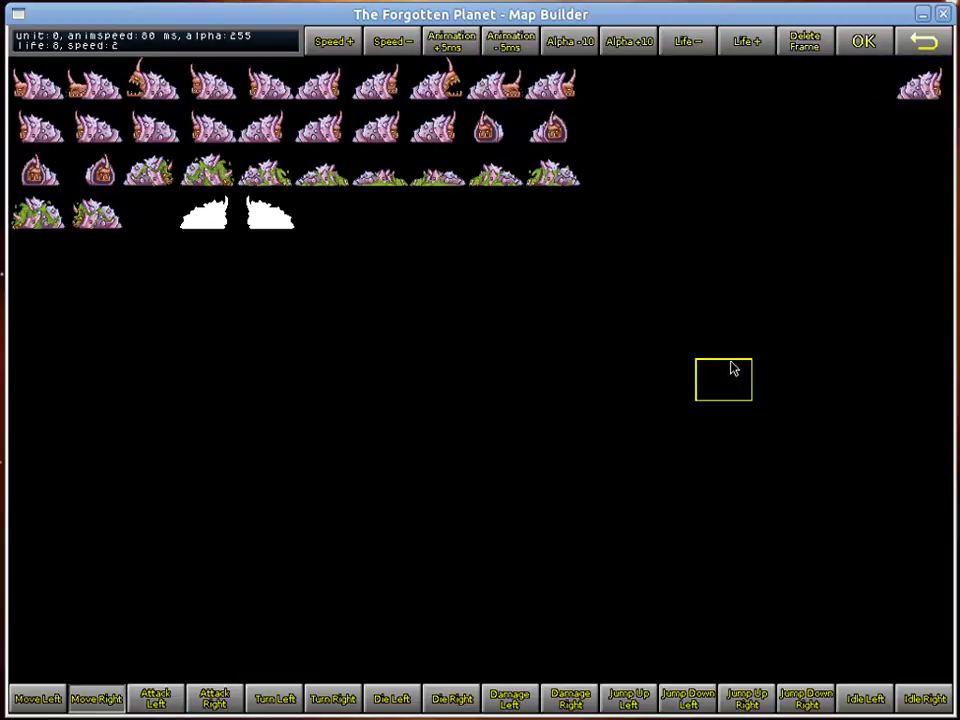
- Give the attack-left animation a top-row sprite frame and select the attack-right animation
left_click(155, 698)
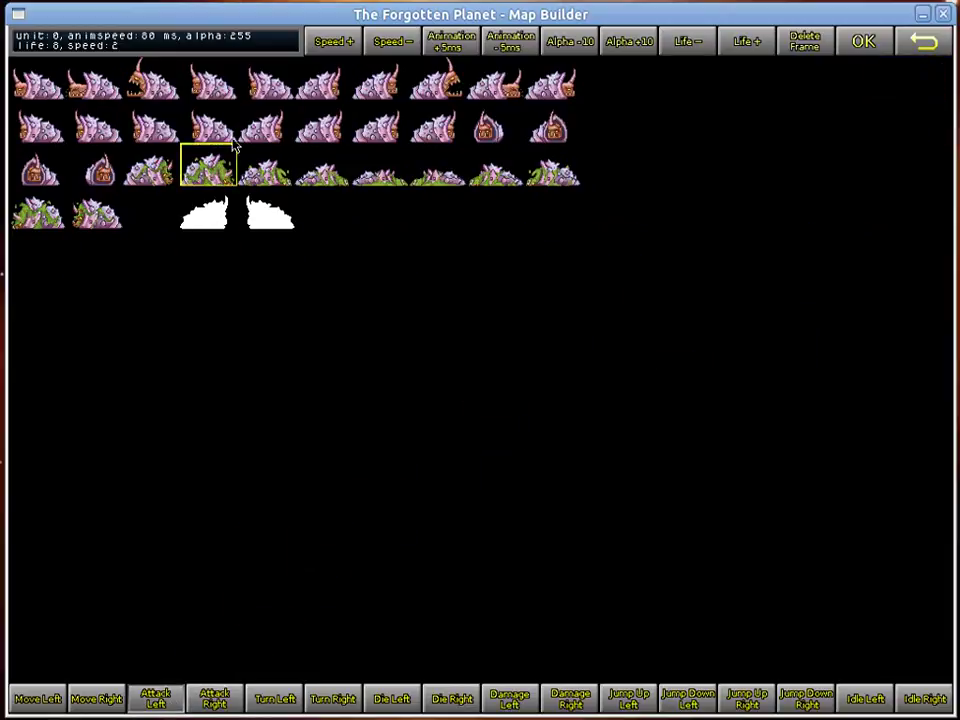
left_click(278, 89)
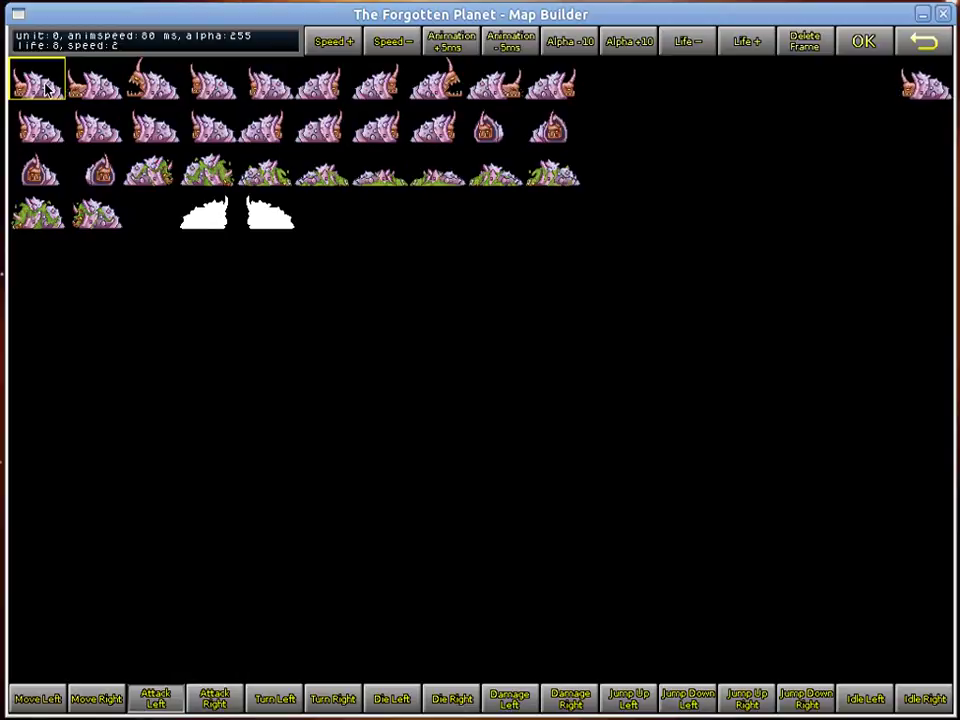
left_click(214, 698)
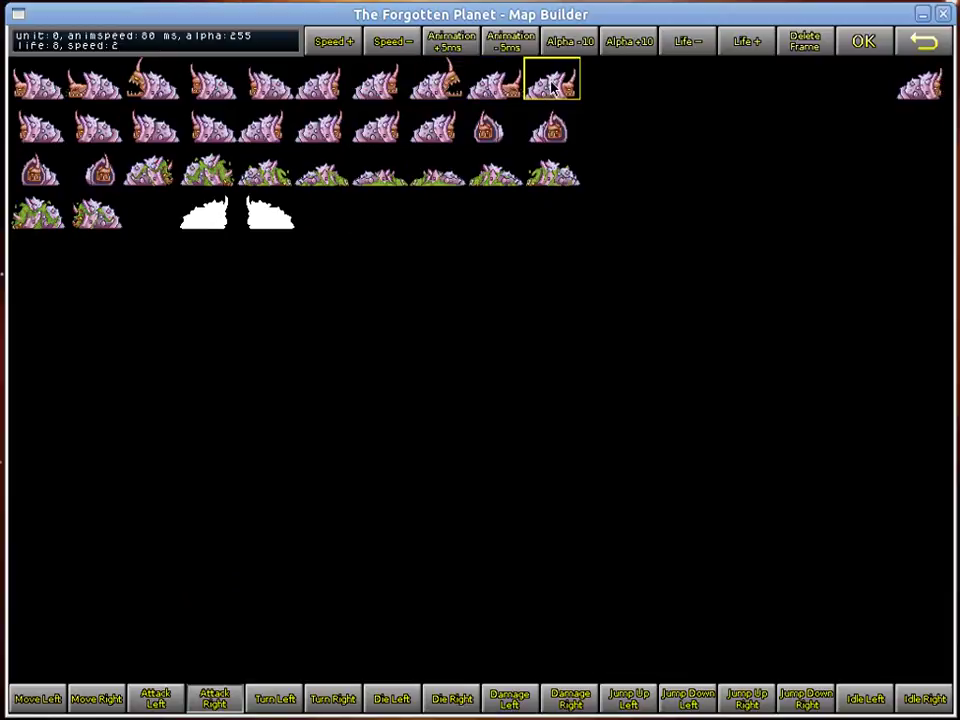
left_click(278, 697)
- Use the row-two pink worm sprite for Turn Left and delete its unwanted frame
left_click(265, 127)
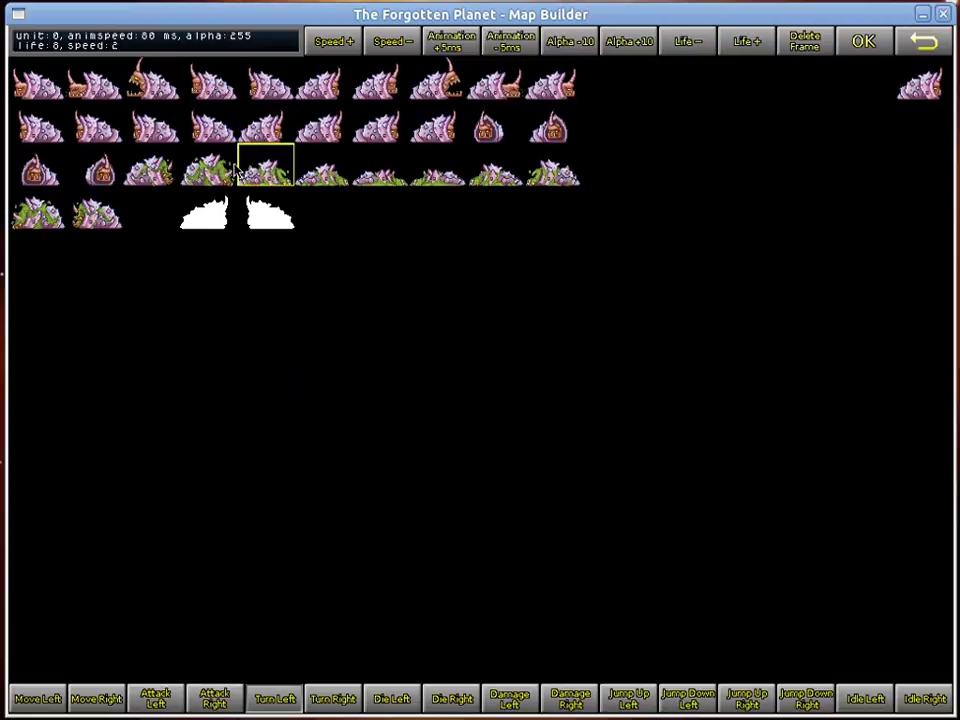
left_click(552, 128)
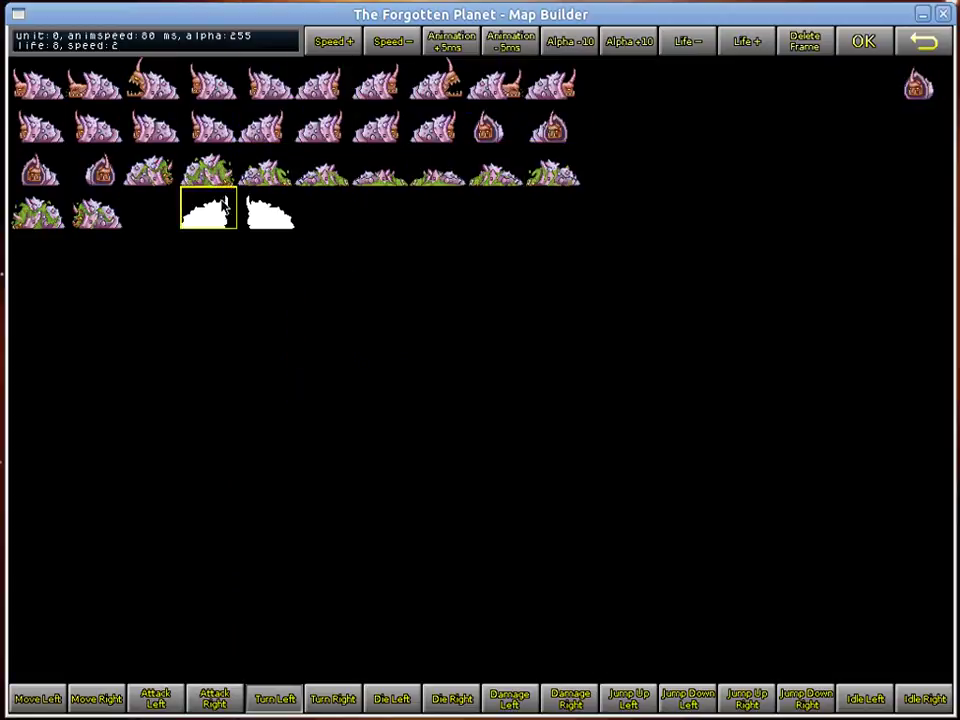
left_click(212, 136)
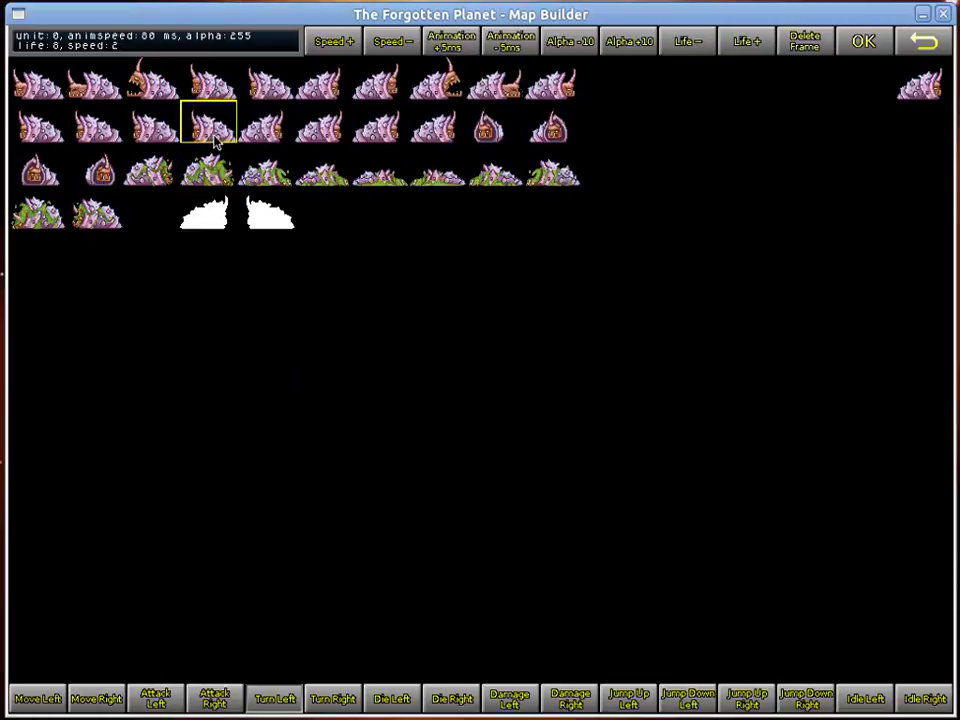
left_click(333, 698)
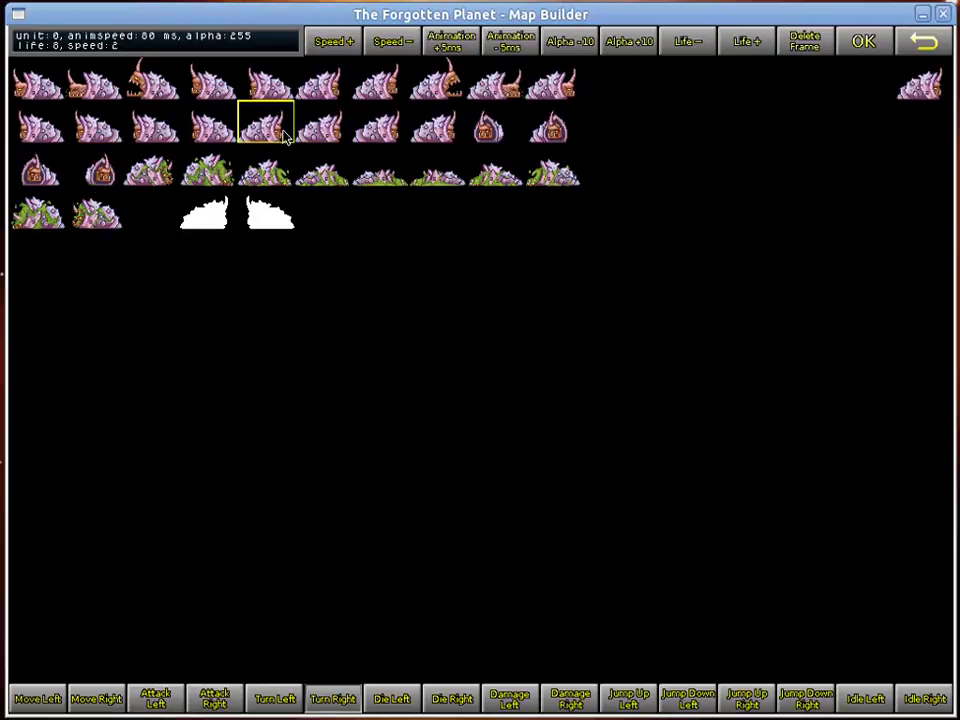
left_click(274, 698)
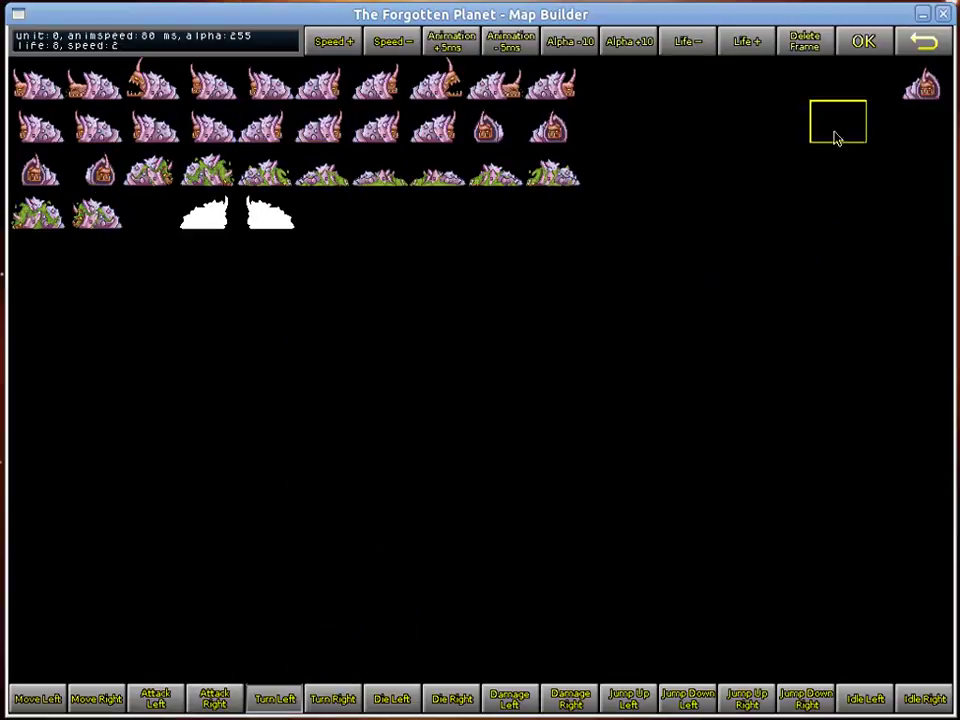
left_click(806, 44)
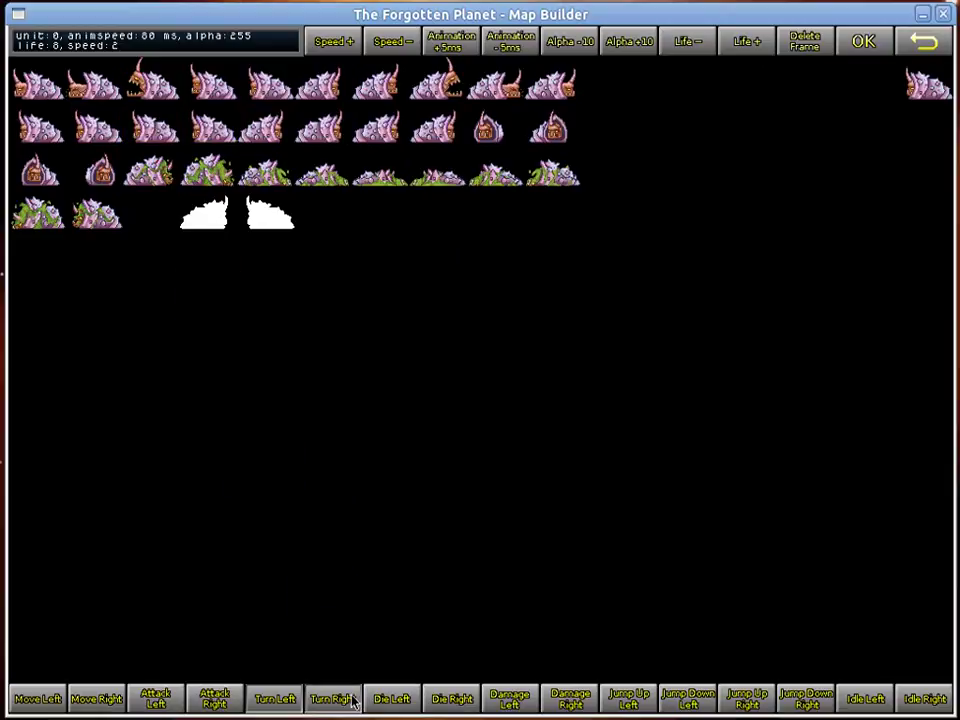
left_click(391, 698)
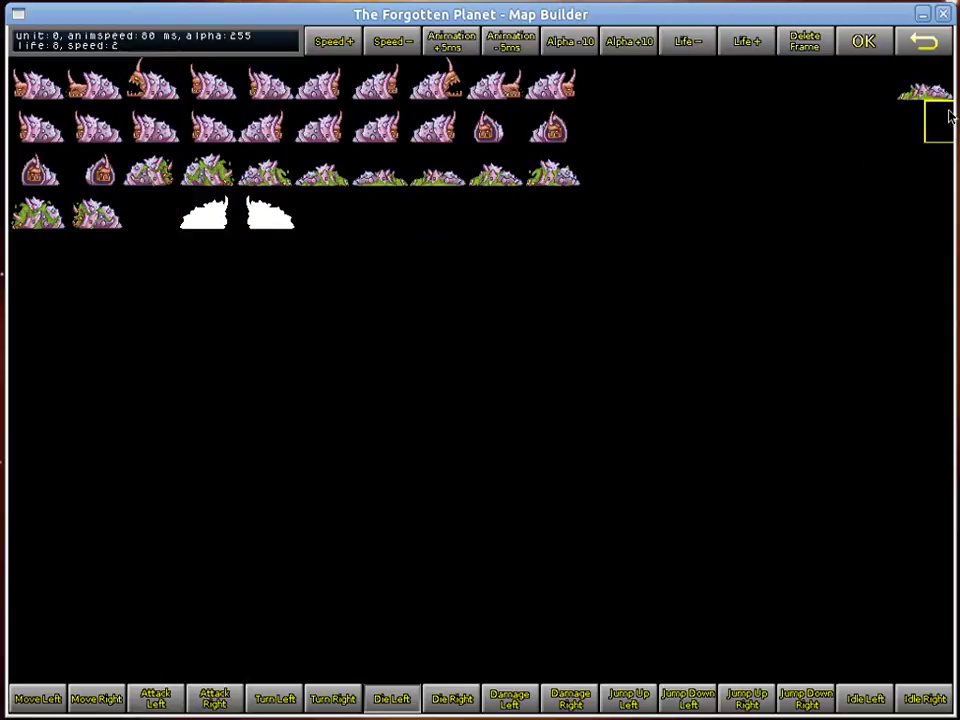
- Add the row-3 collapsing sprite as the Die Right animation frame
left_click(460, 704)
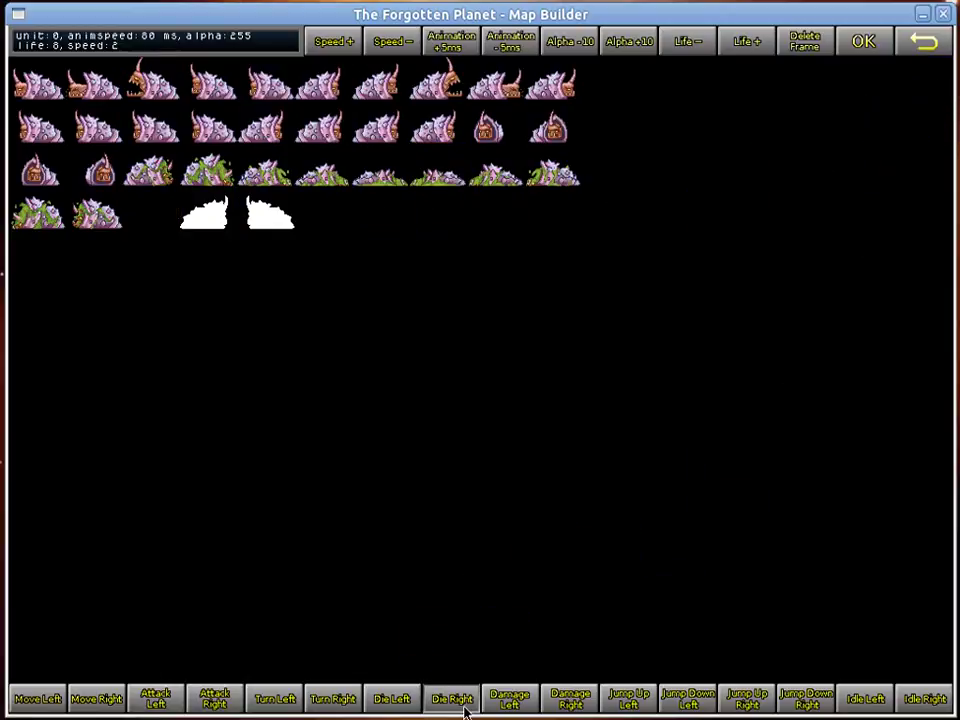
left_click(150, 172)
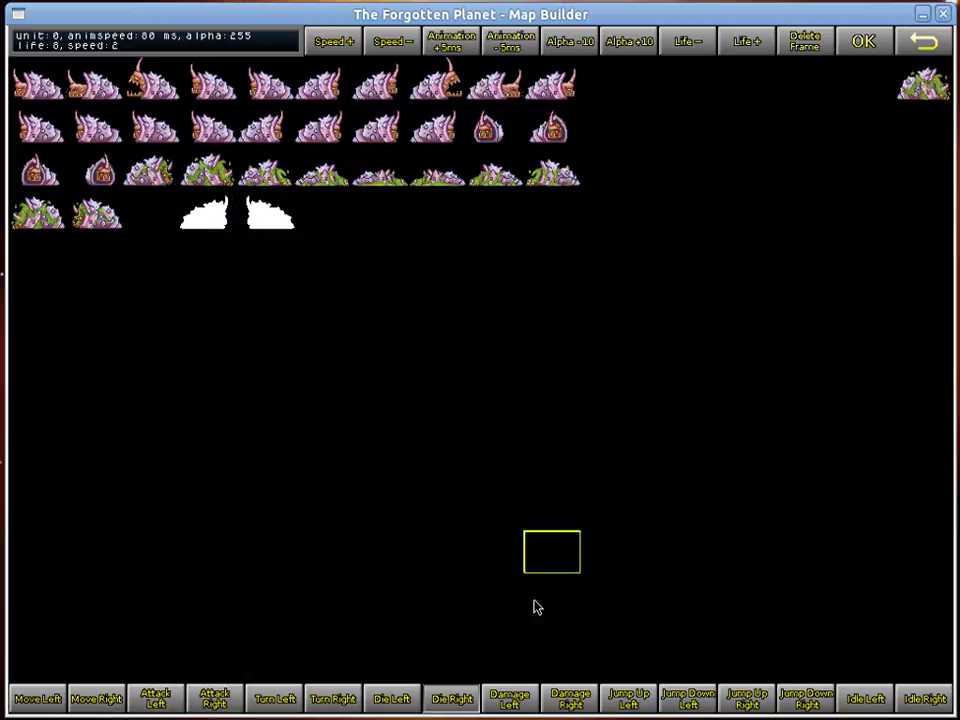
left_click(509, 699)
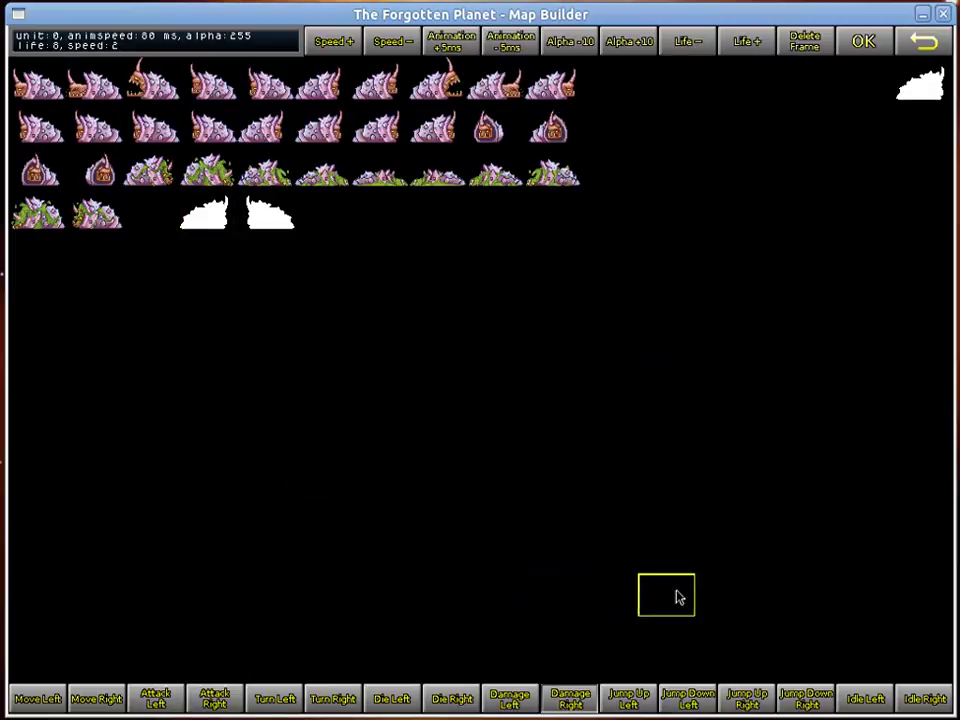
- Check the Idle Left, Idle Right and Move Left animations, then finish animation editing
left_click(843, 708)
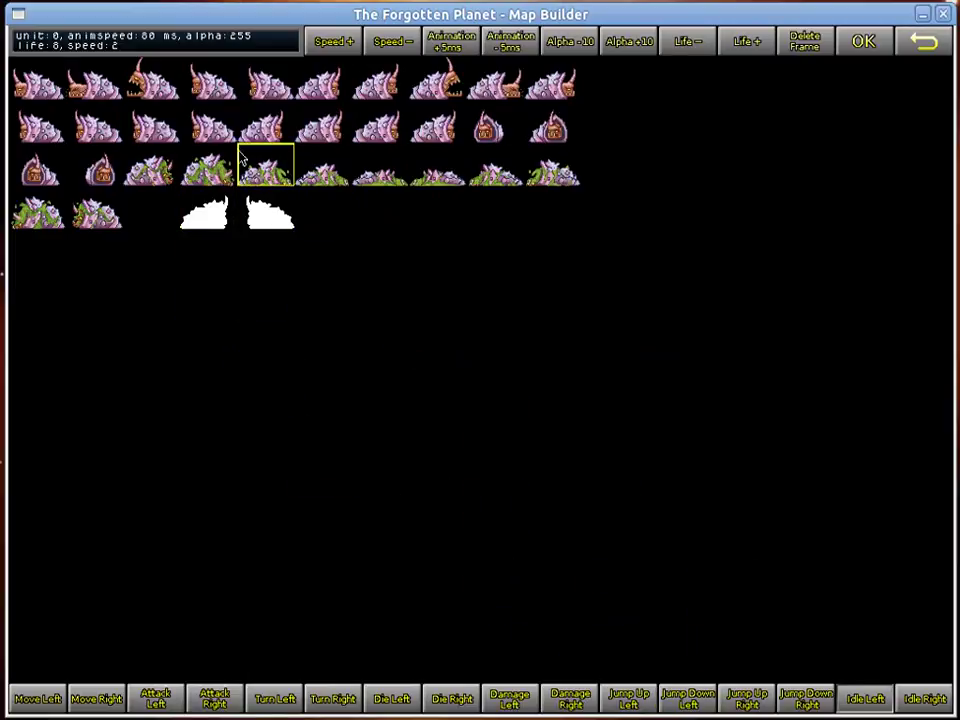
left_click(925, 699)
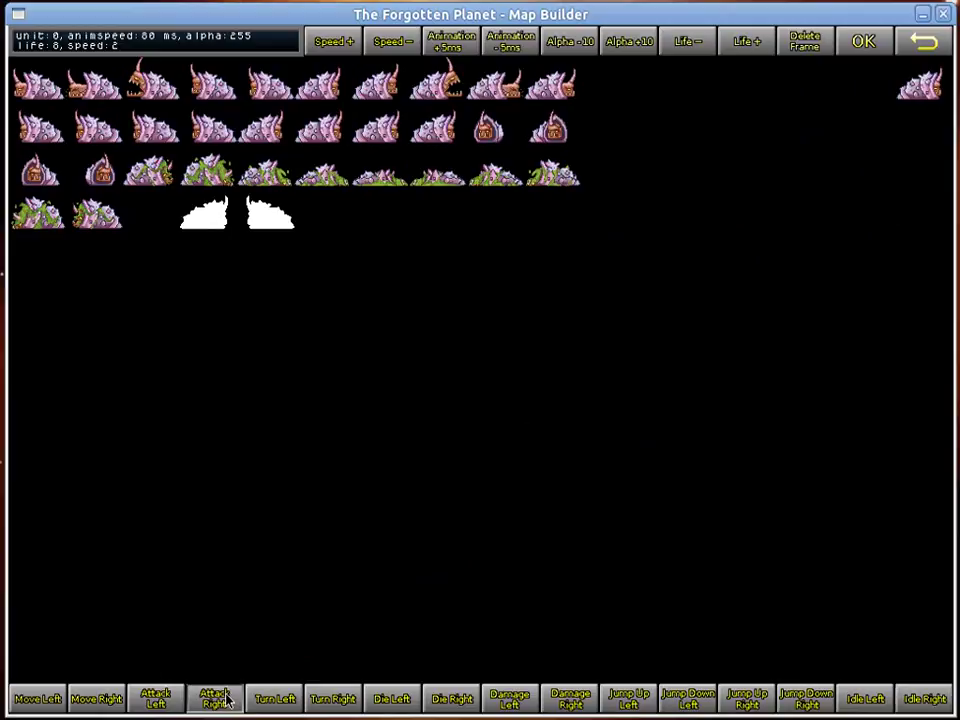
left_click(38, 698)
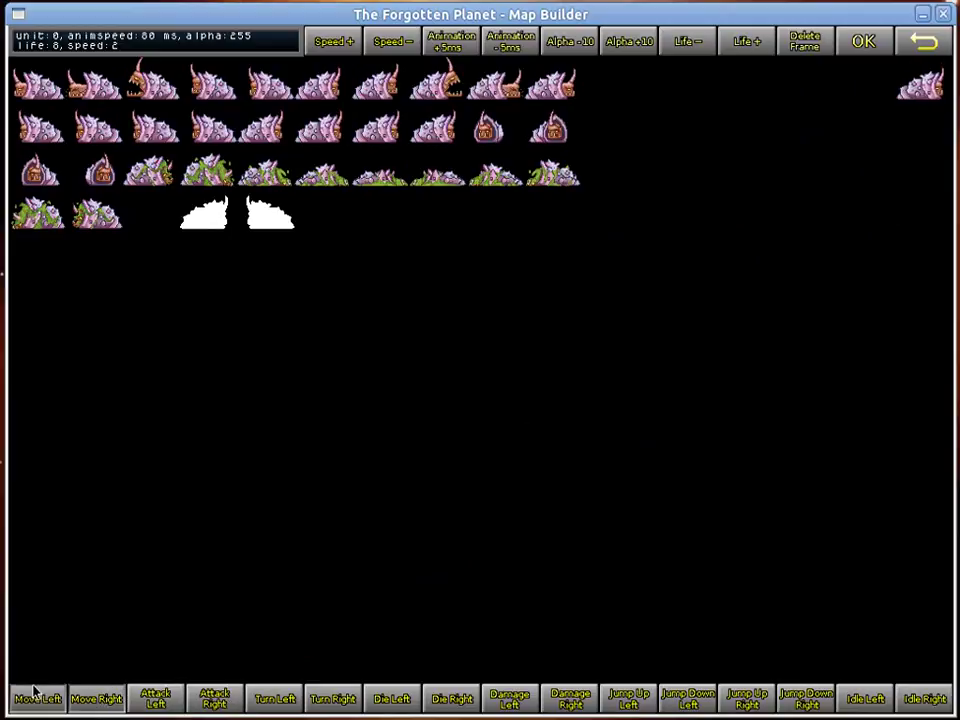
left_click(881, 49)
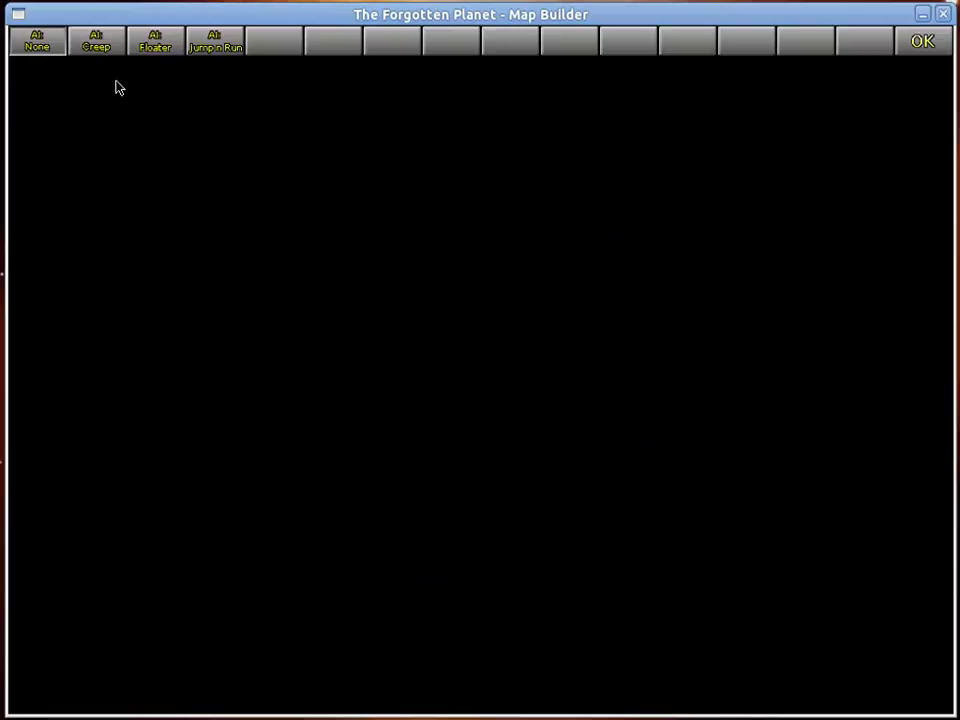
- Assign the Creep AI to the shellbiter and confirm, leaving one unit in the list
left_click(105, 40)
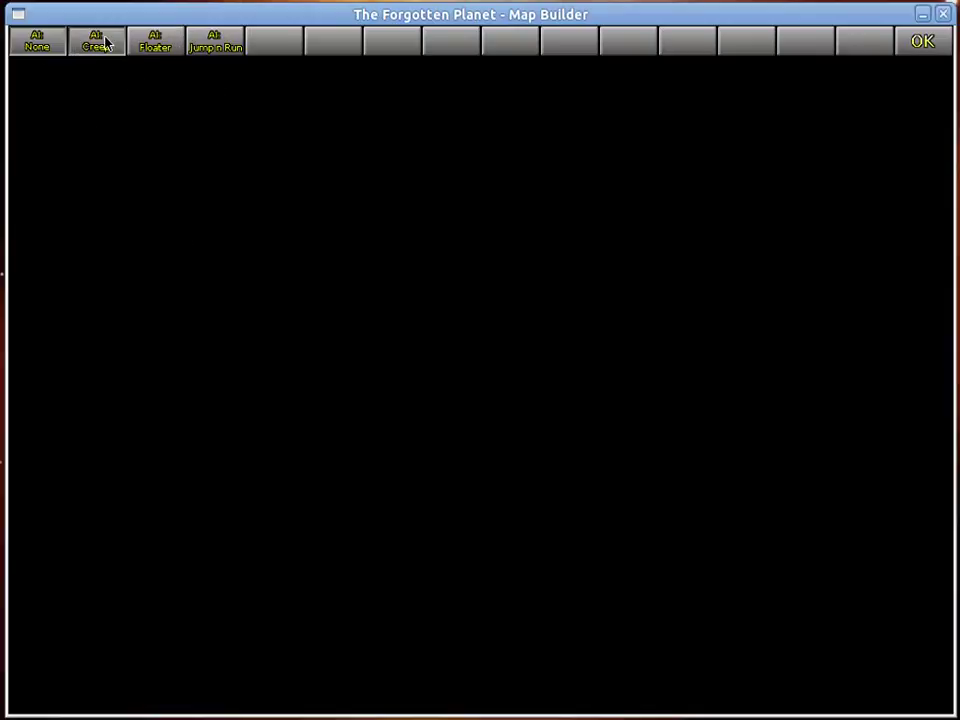
left_click(105, 41)
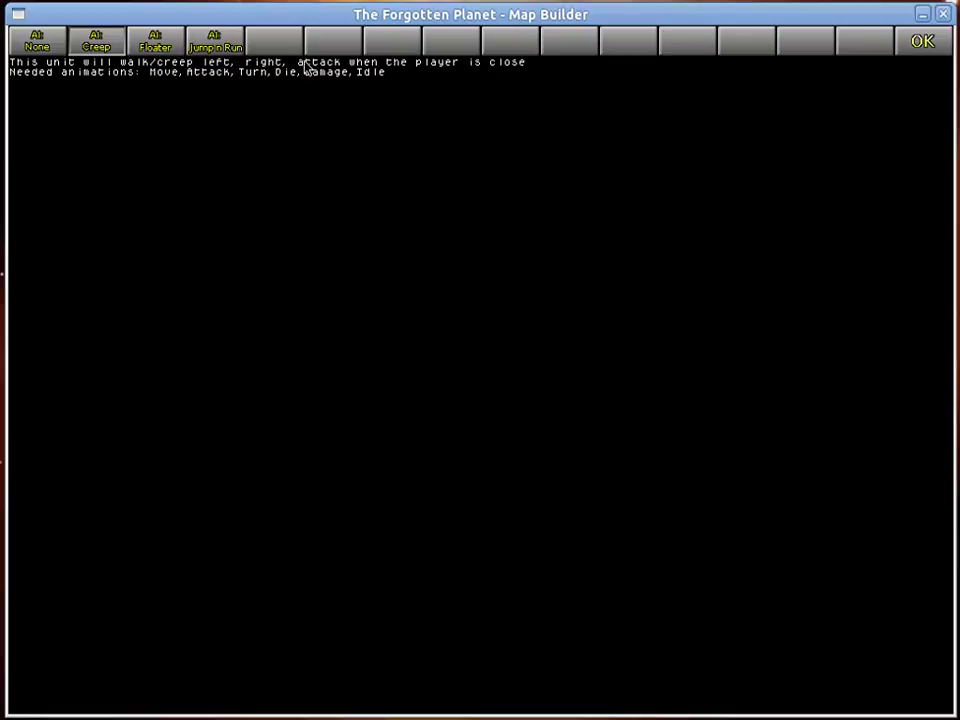
left_click(924, 42)
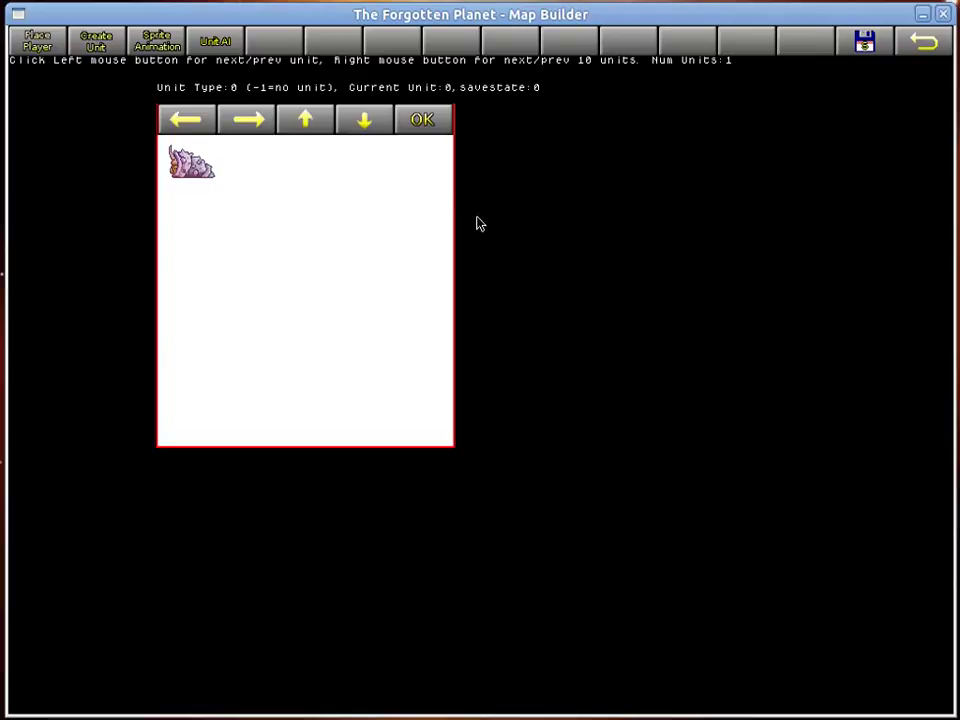
- Advance to the empty unit slot 1 and begin creating a new unit there
left_click(192, 120)
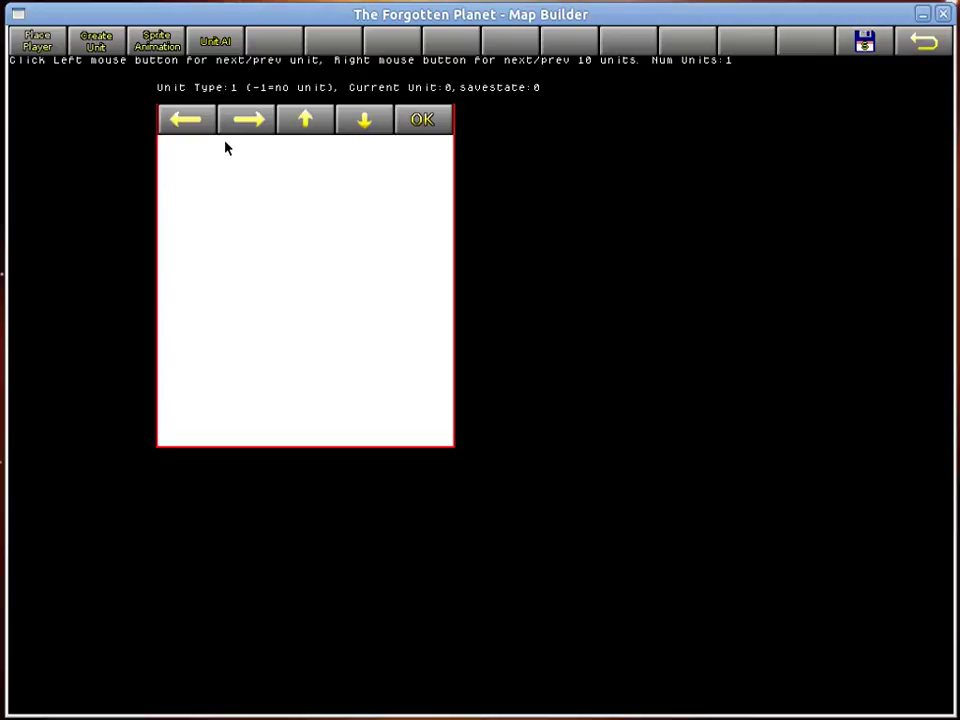
left_click(96, 41)
- Use flyingblade.png as the sprite sheet with 64×32 sprites, 2 per line, 2 sprites total
left_click(60, 62)
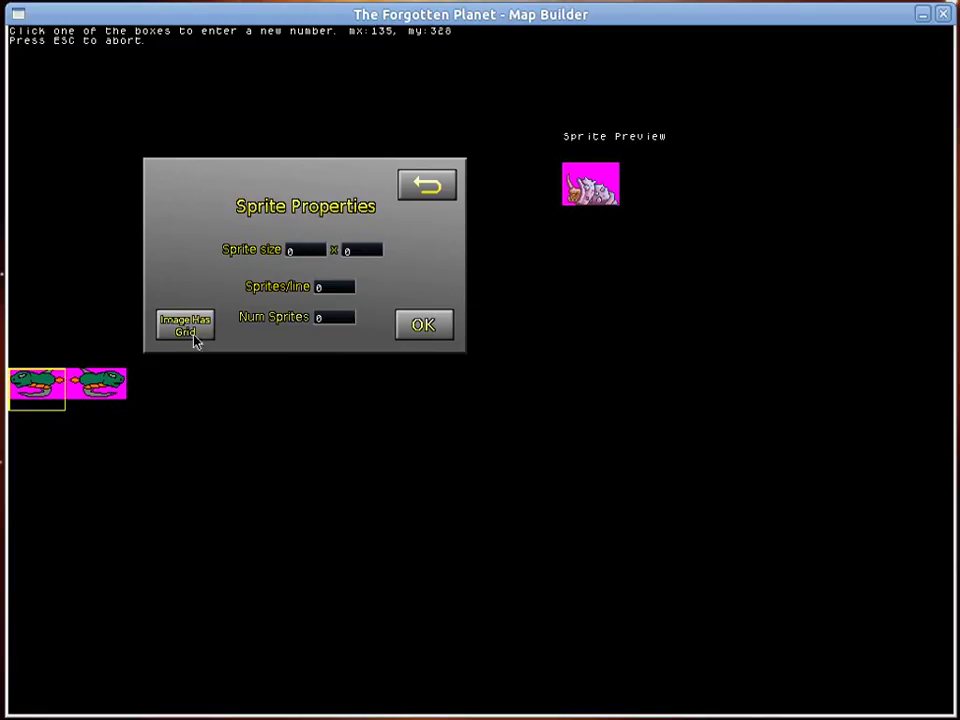
left_click(303, 250)
type("64")
left_click(360, 250)
type("32")
left_click(333, 288)
type("2")
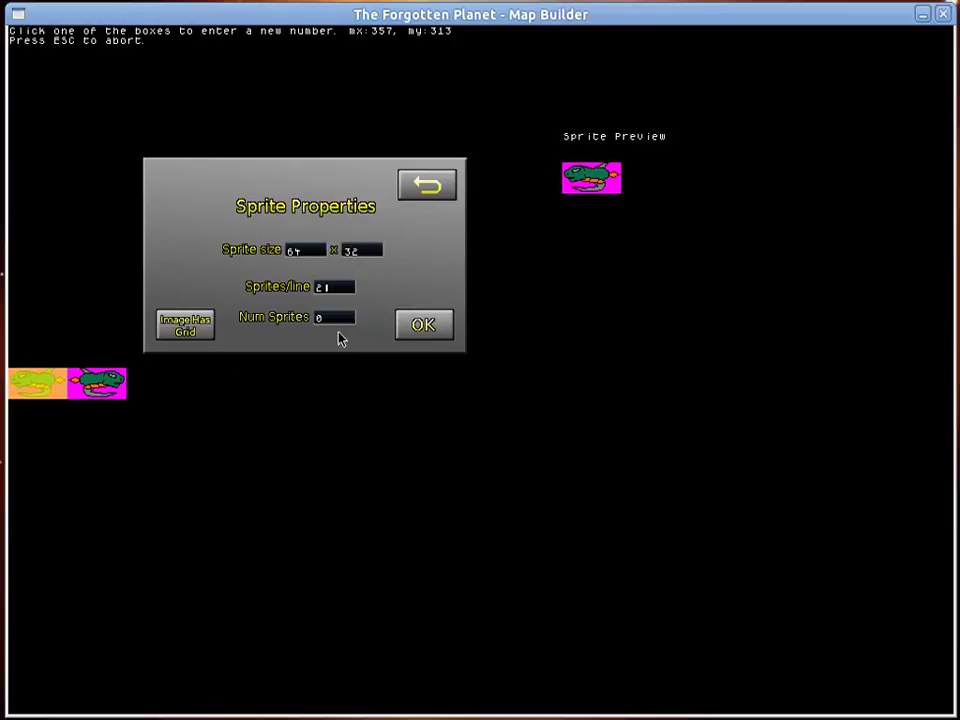
left_click(336, 318)
type("2")
left_click(428, 328)
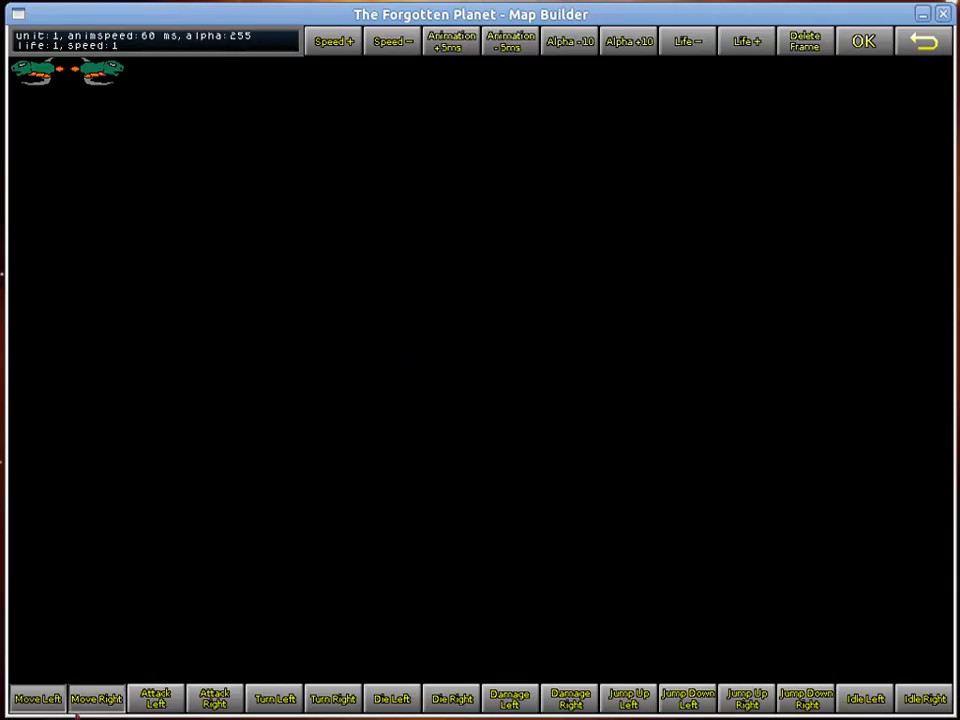
- Set the Move Right, Idle Left and Idle Right animations and raise the speed to 3
left_click(96, 698)
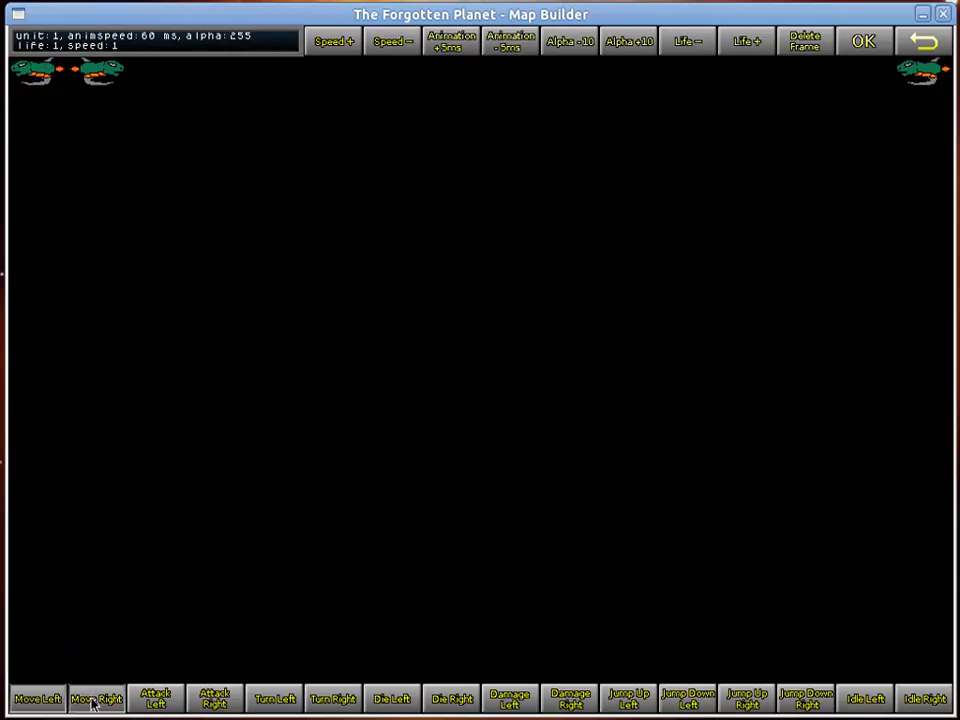
left_click(860, 698)
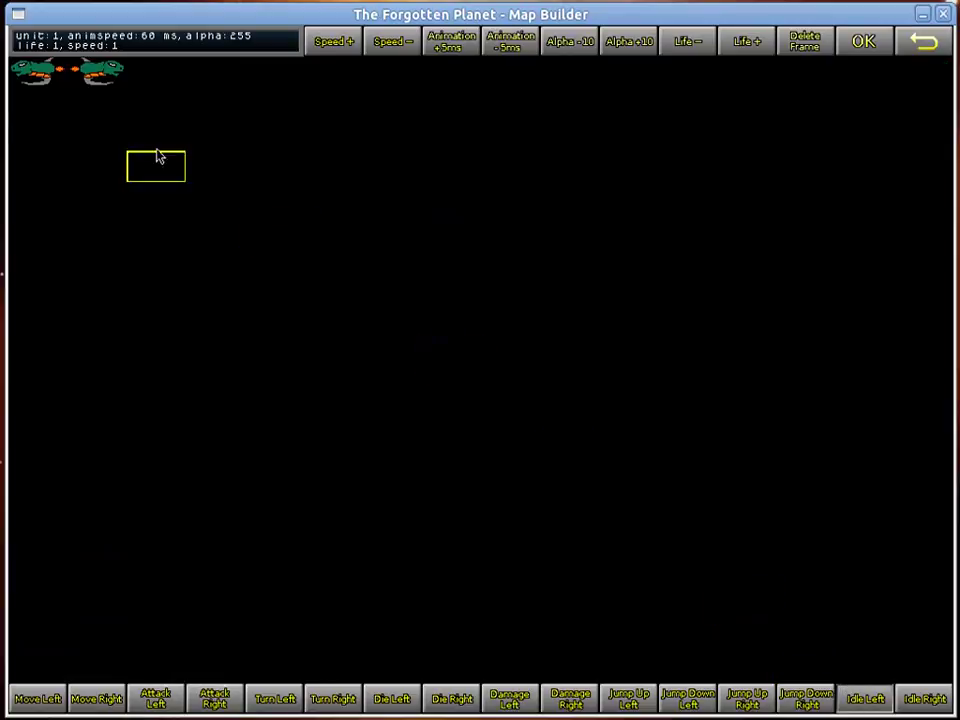
left_click(924, 698)
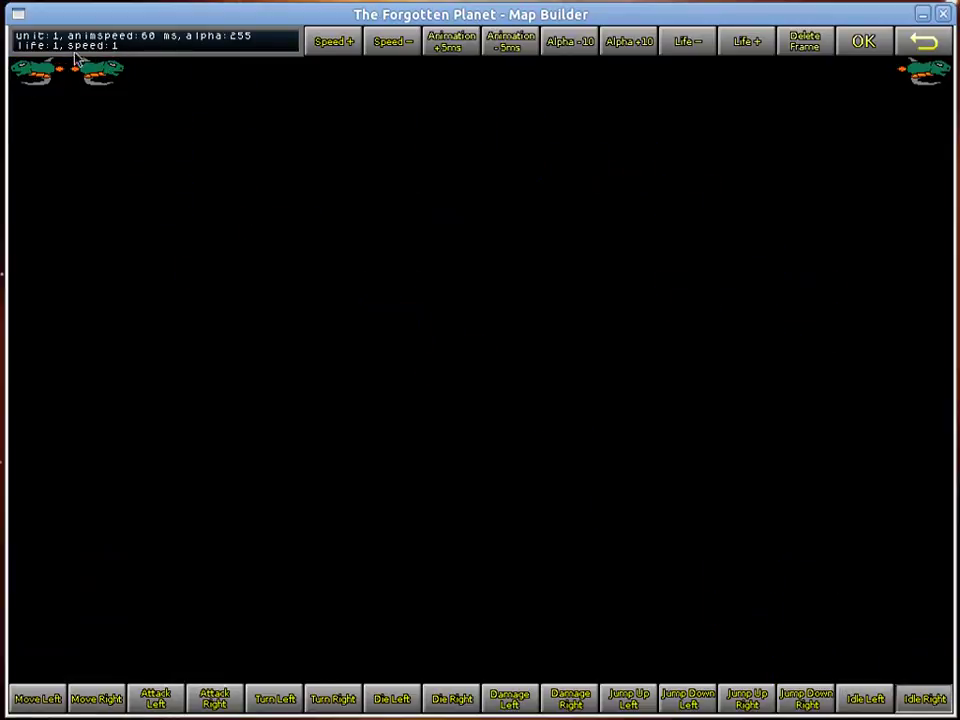
left_click(339, 41)
left_click(863, 44)
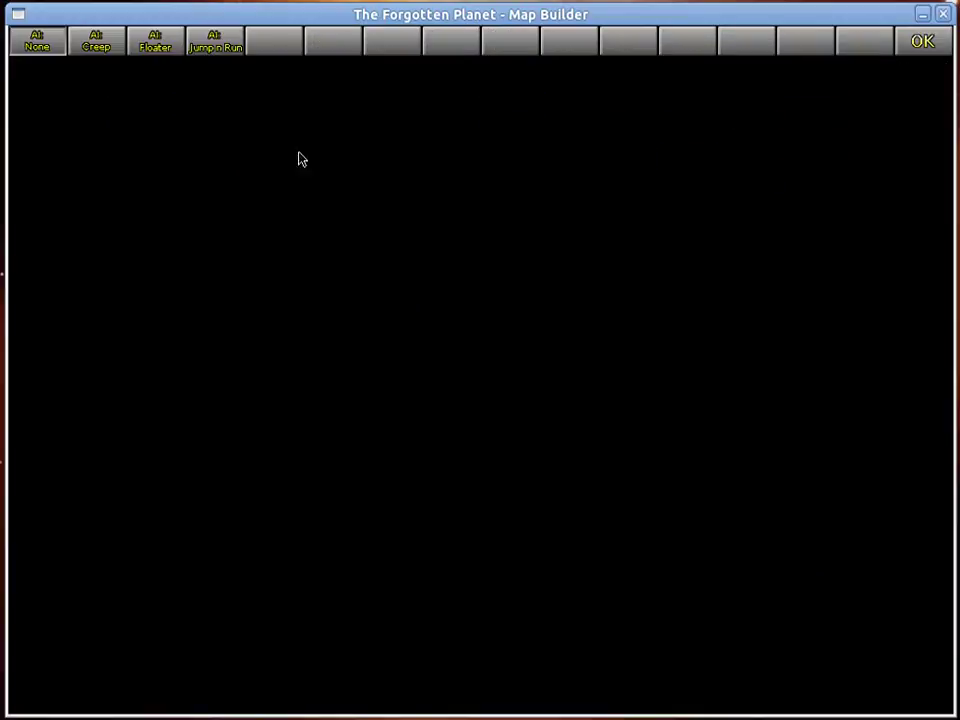
- Assign the Floater AI to the flying blade, bringing the unit count to 2
left_click(158, 45)
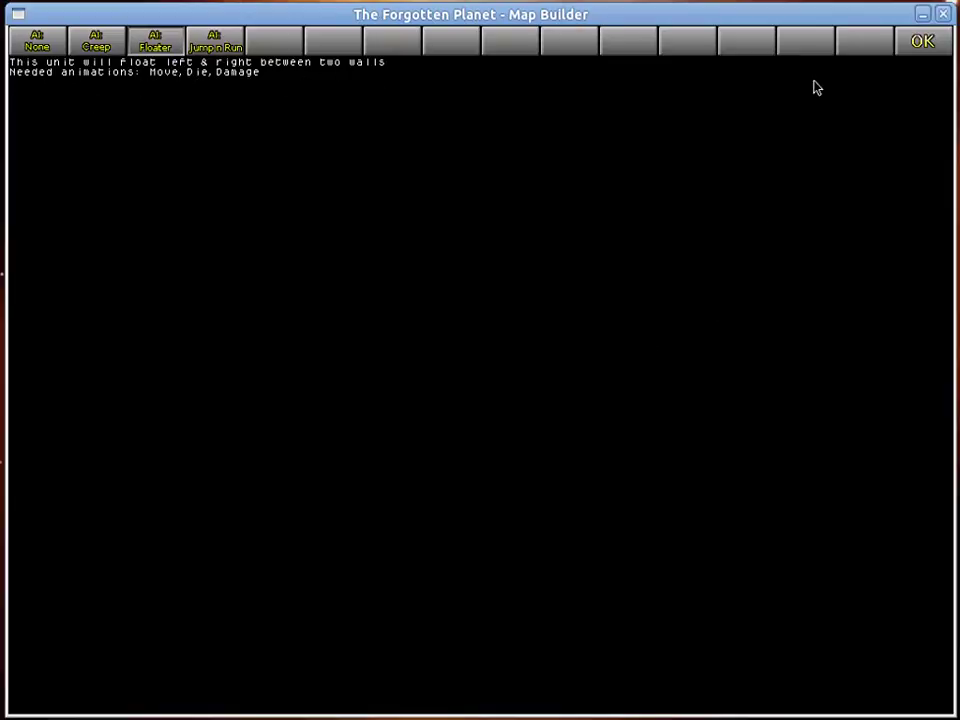
left_click(922, 40)
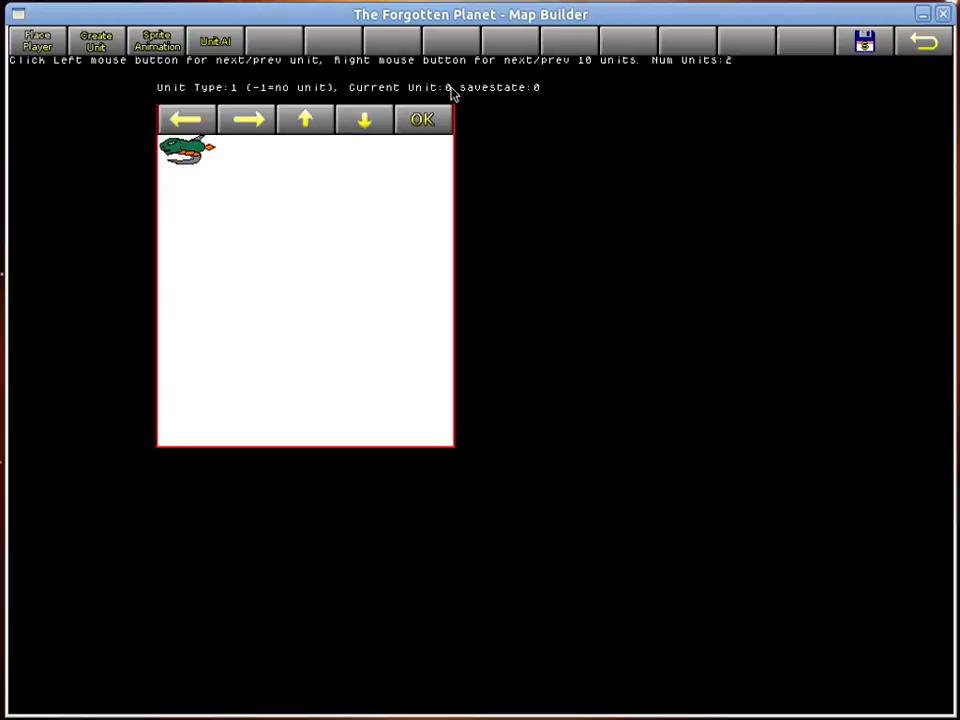
- Select unit type 0, the shellbiter, and place it left of the map centre
left_click(195, 122)
left_click(189, 124)
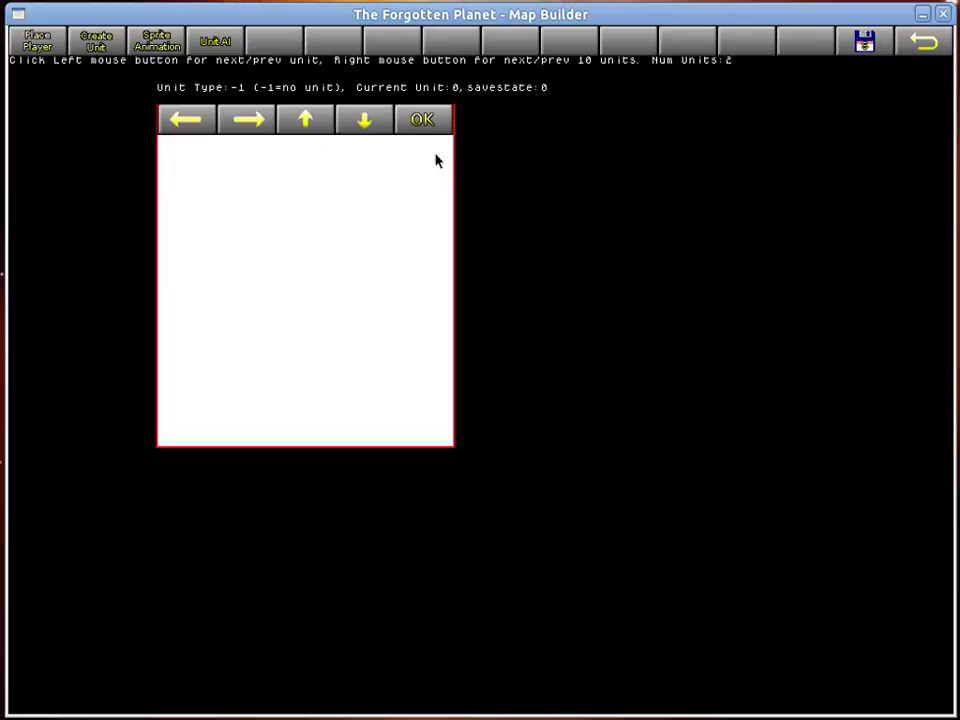
left_click(240, 128)
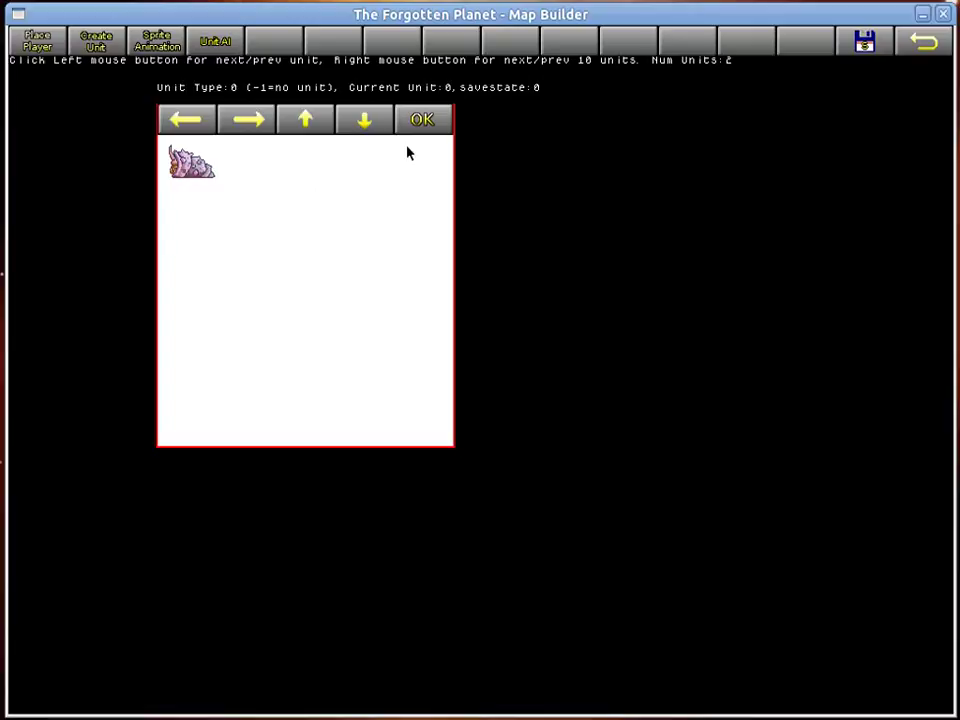
left_click(422, 120)
left_click(300, 385)
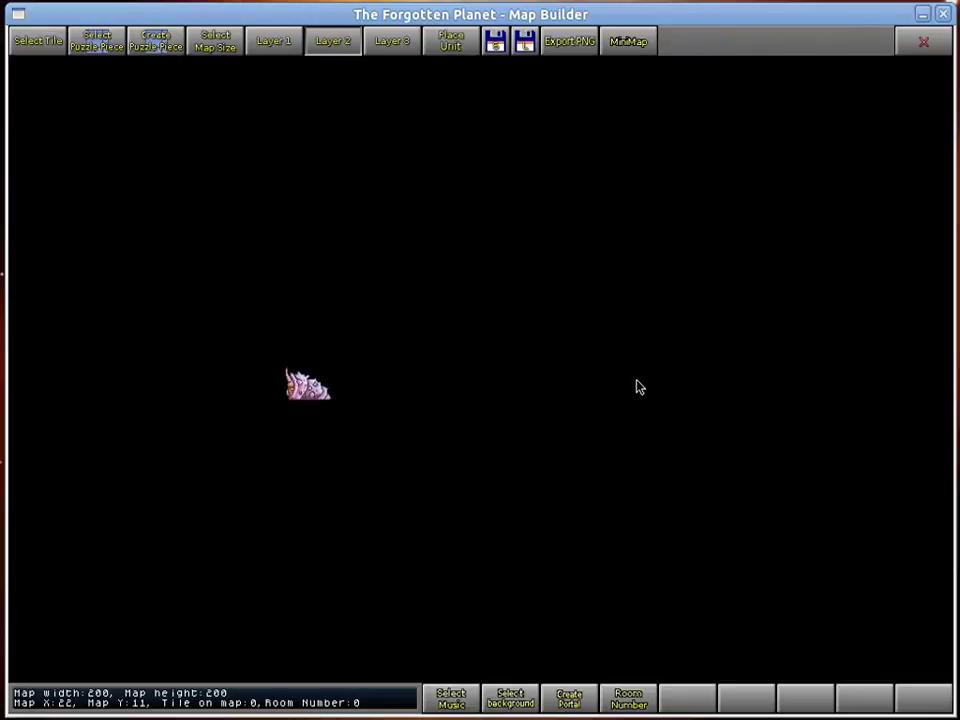
- Select unit type 1, the flying blade, and place it higher up right of centre
left_click(451, 41)
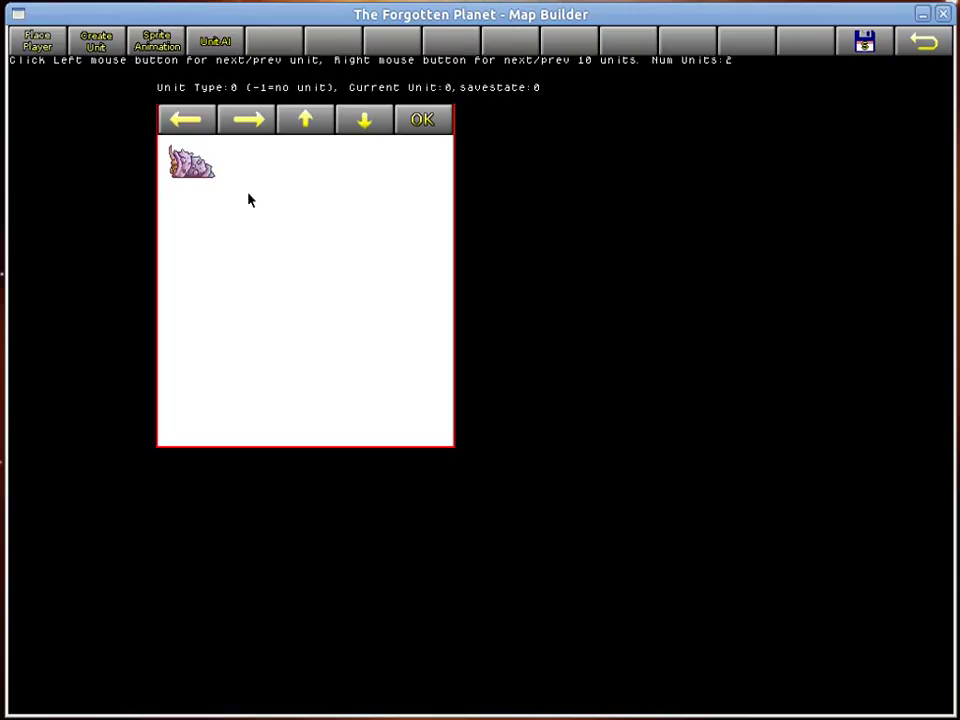
left_click(314, 122)
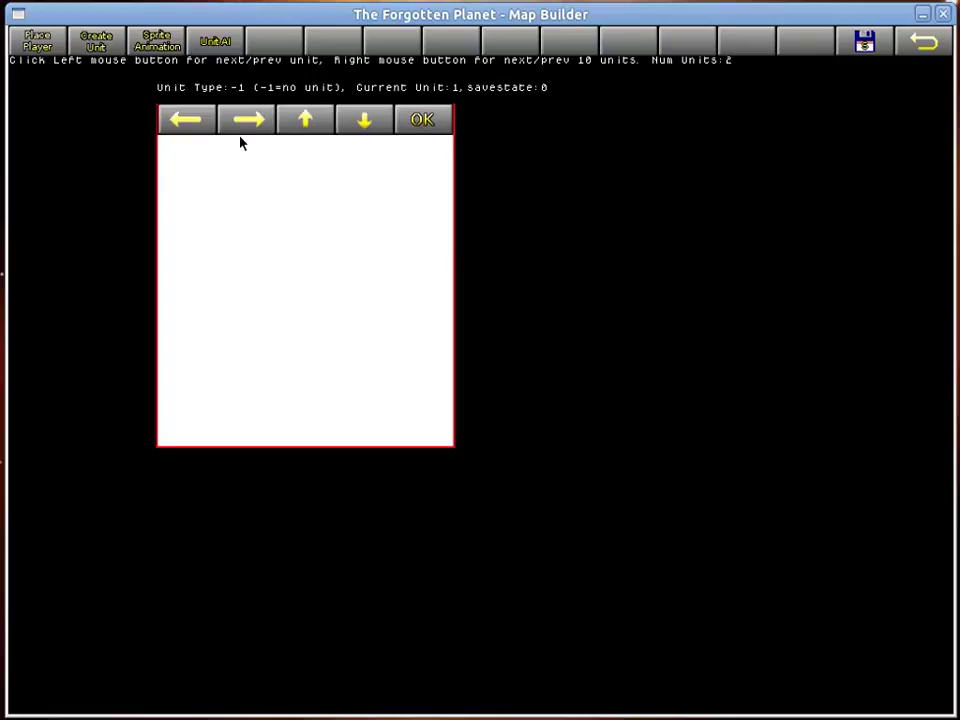
left_click(252, 124)
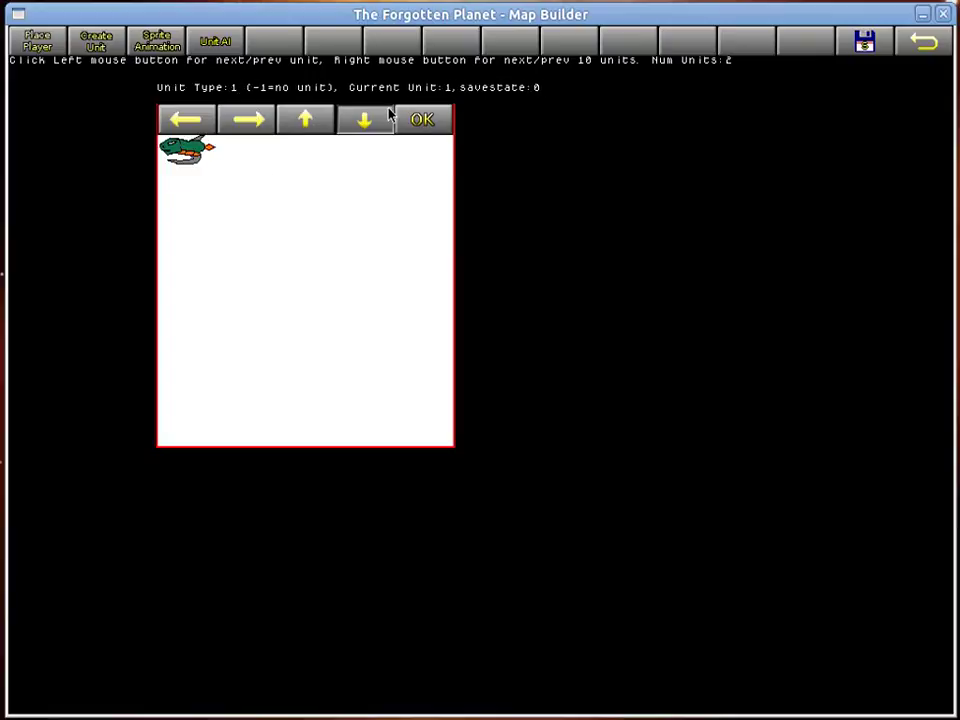
left_click(421, 119)
left_click(488, 306)
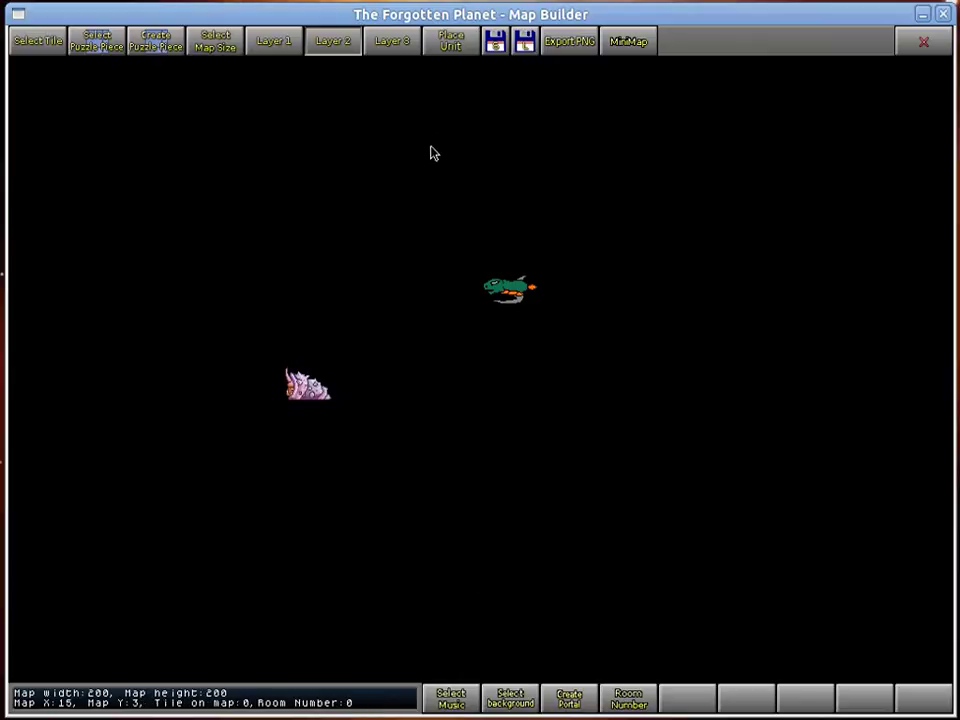
left_click(524, 41)
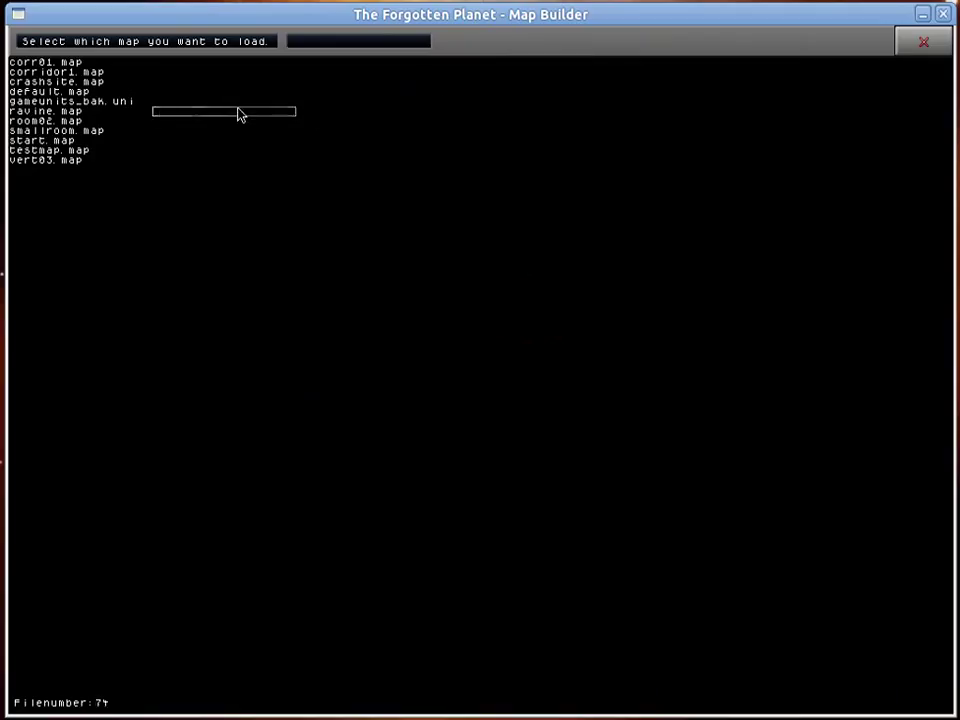
- Load corridor1.map and place a shellbiter (unit type 0) on the ledge right of the chasm
left_click(60, 72)
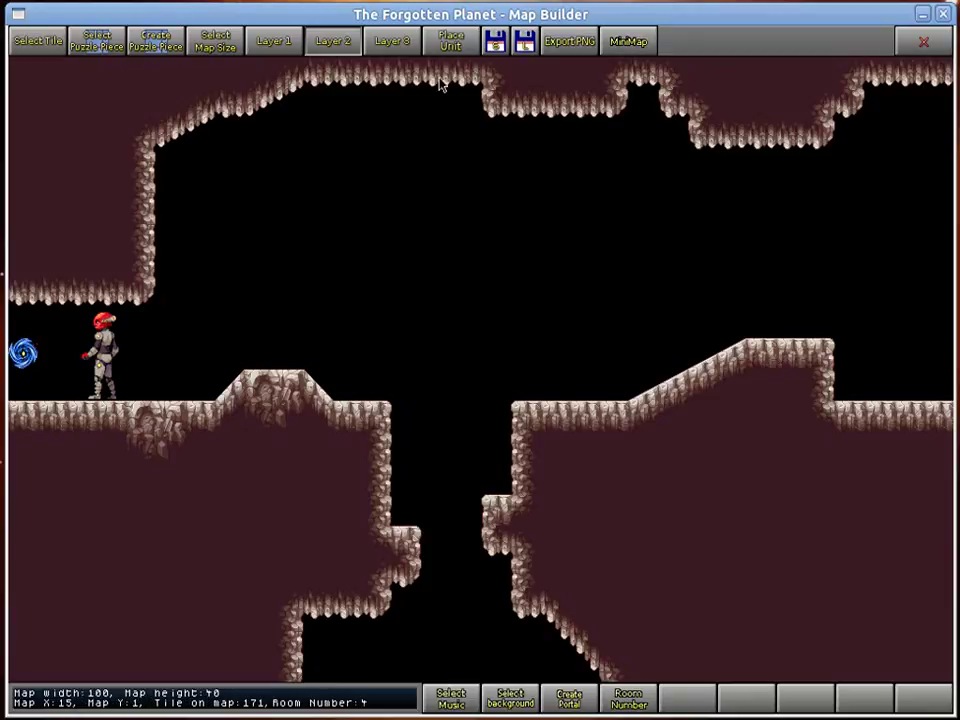
left_click(445, 41)
left_click(189, 124)
left_click(255, 126)
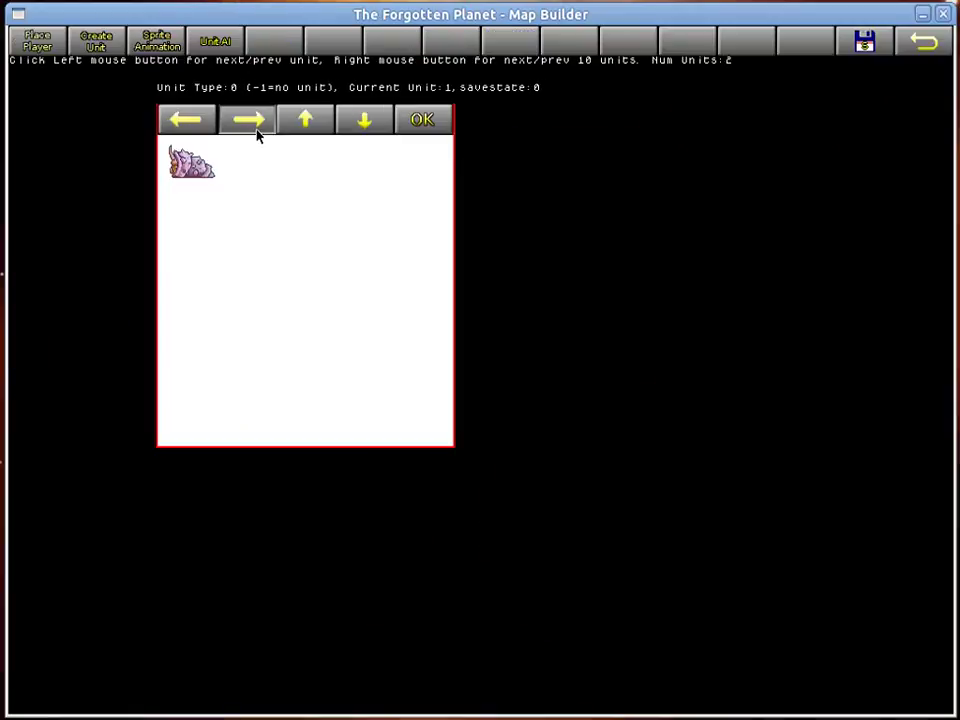
left_click(427, 131)
left_click(542, 364)
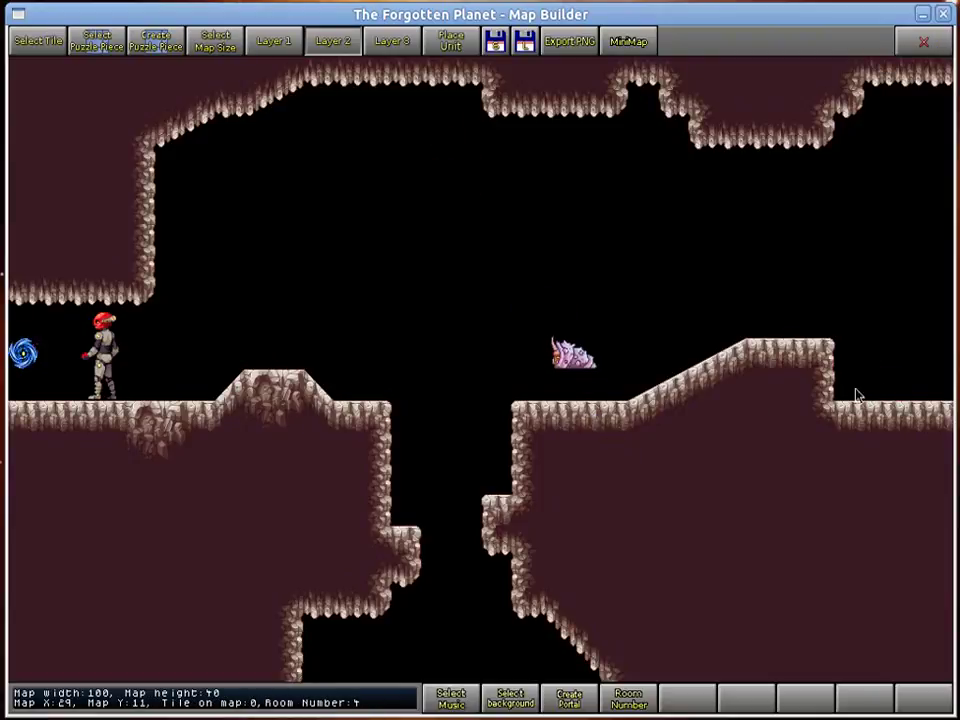
key("Right")
key("Left")
key("Down")
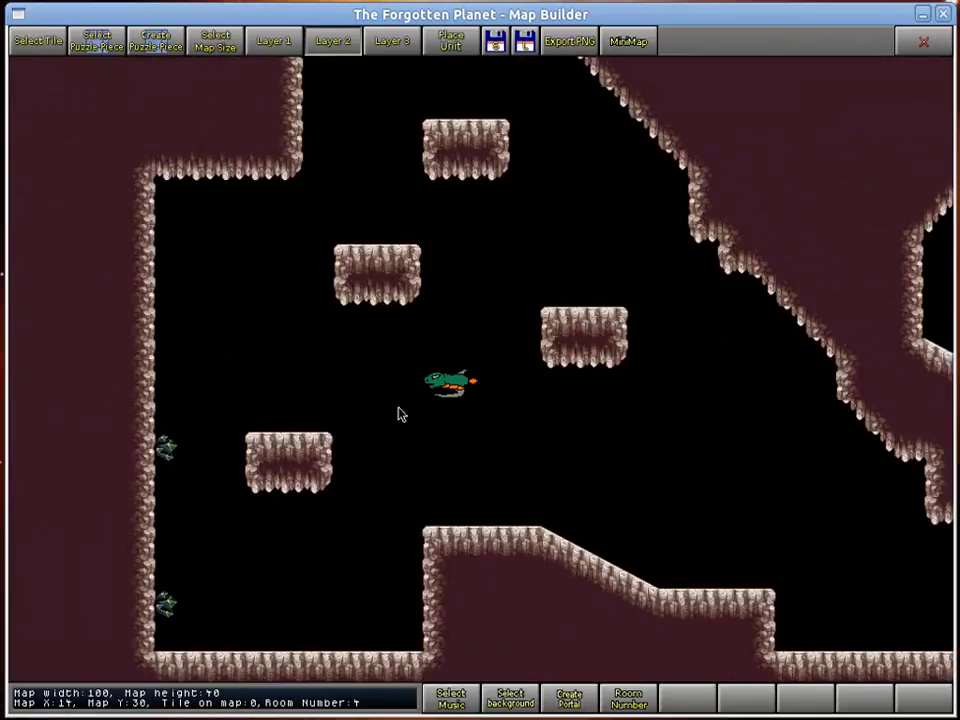
key("Right")
key("Left")
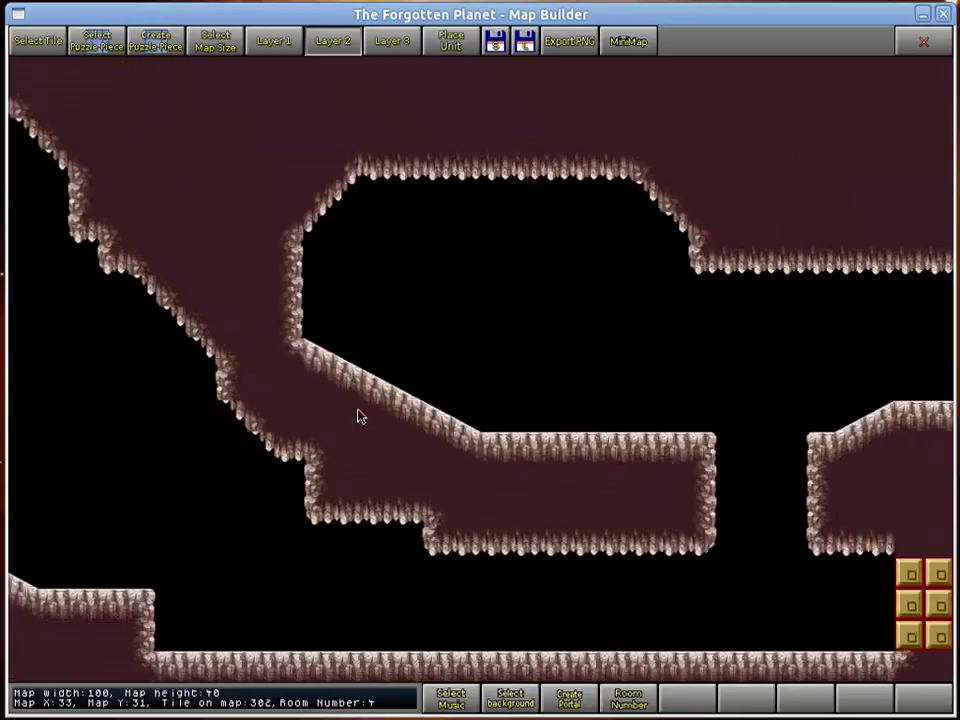
key("Left")
key("Right")
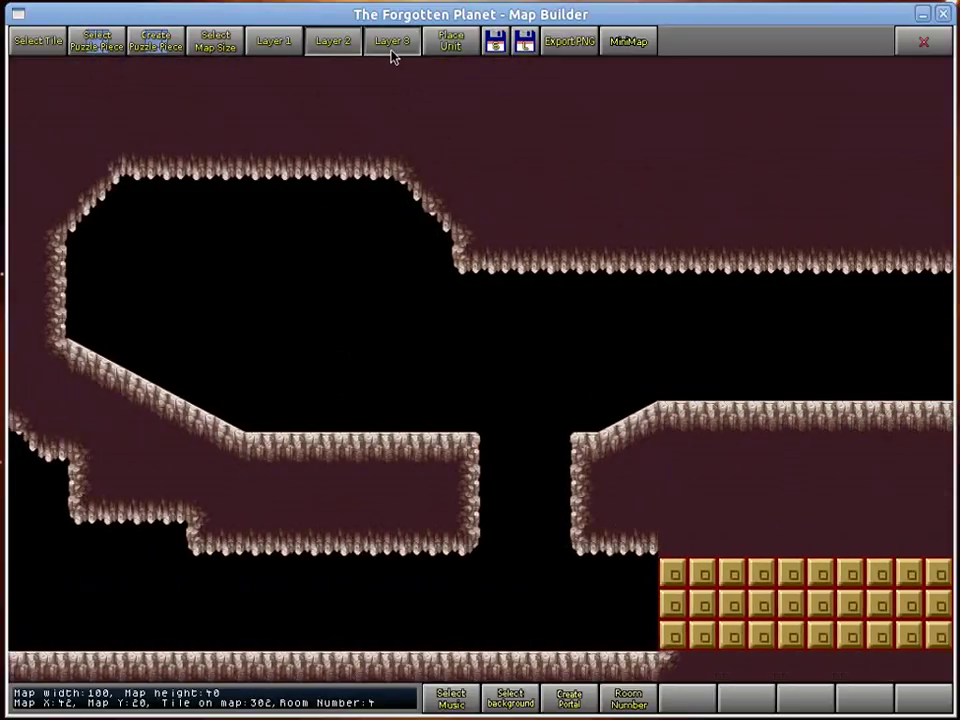
key("Right")
key("Left")
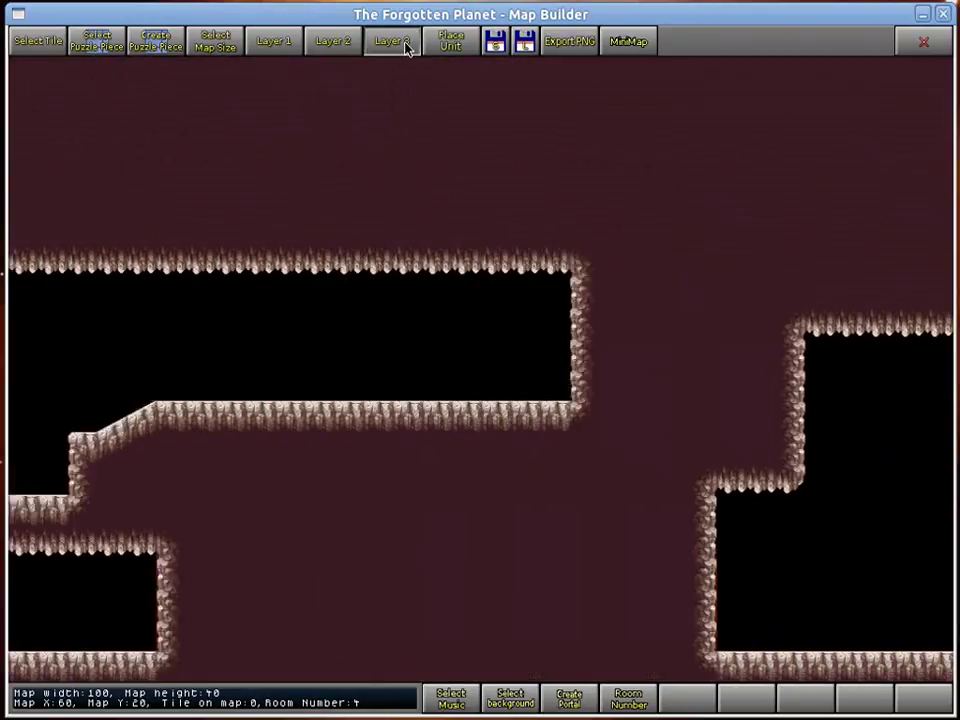
key("Left")
key("Up")
key("Left")
key("Right")
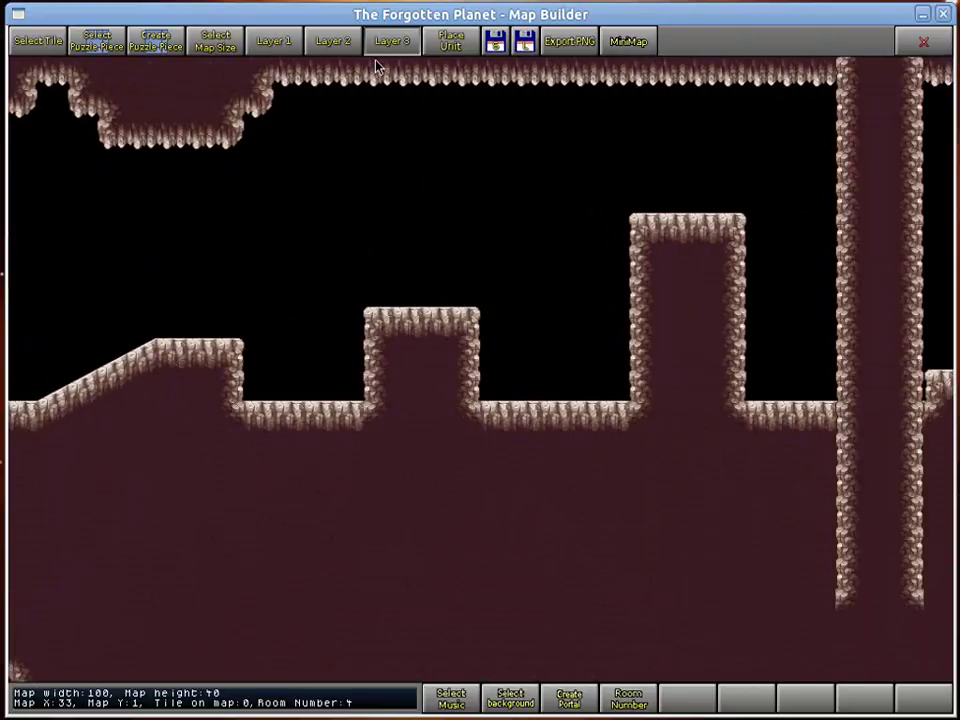
key("Right")
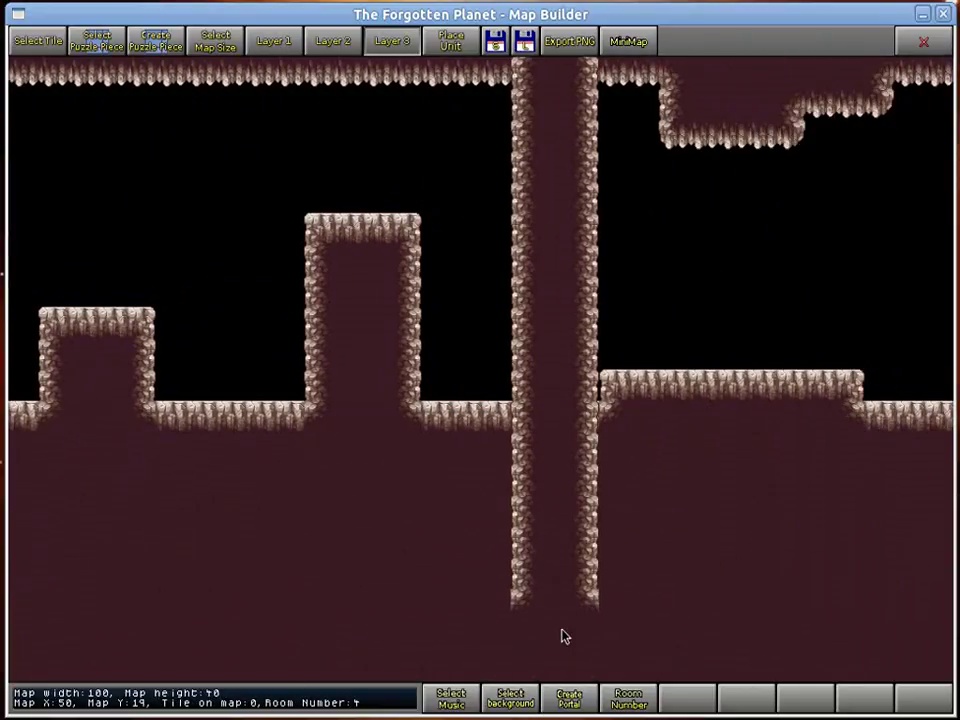
key("Left")
key("Up")
- Re-place the shellbiter lower so it rests on the right ledge floor
left_click(428, 48)
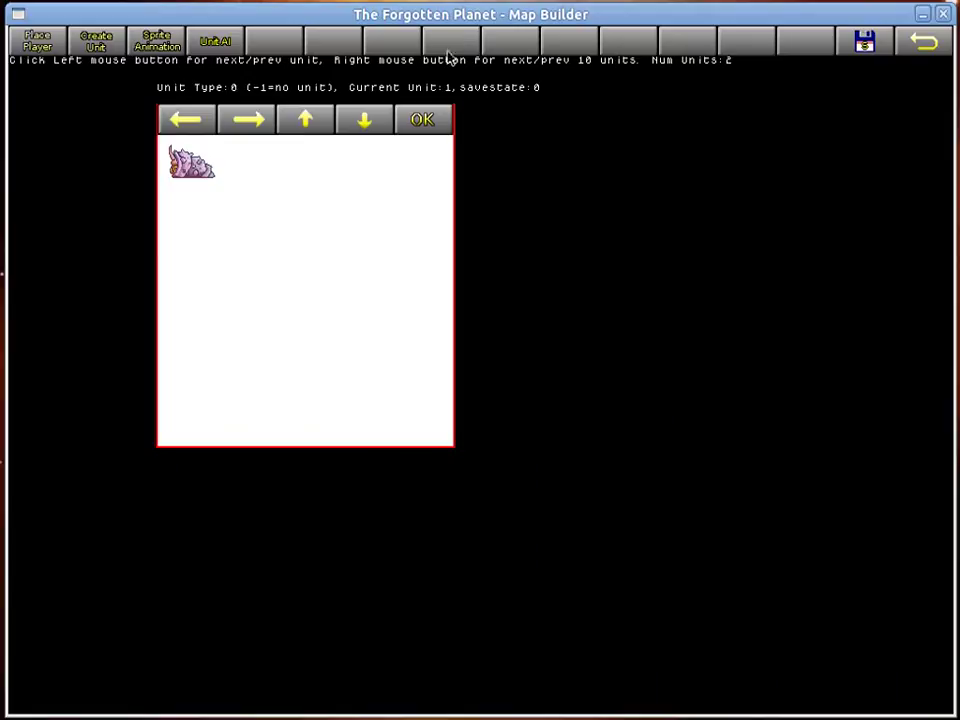
left_click(424, 118)
left_click(571, 372)
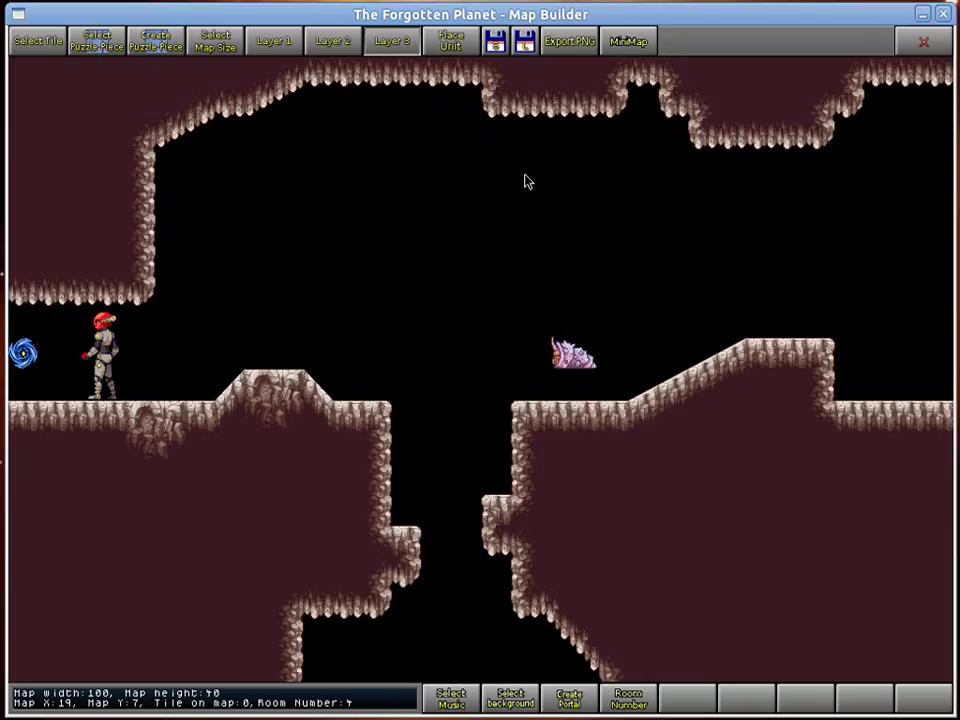
left_click(451, 41)
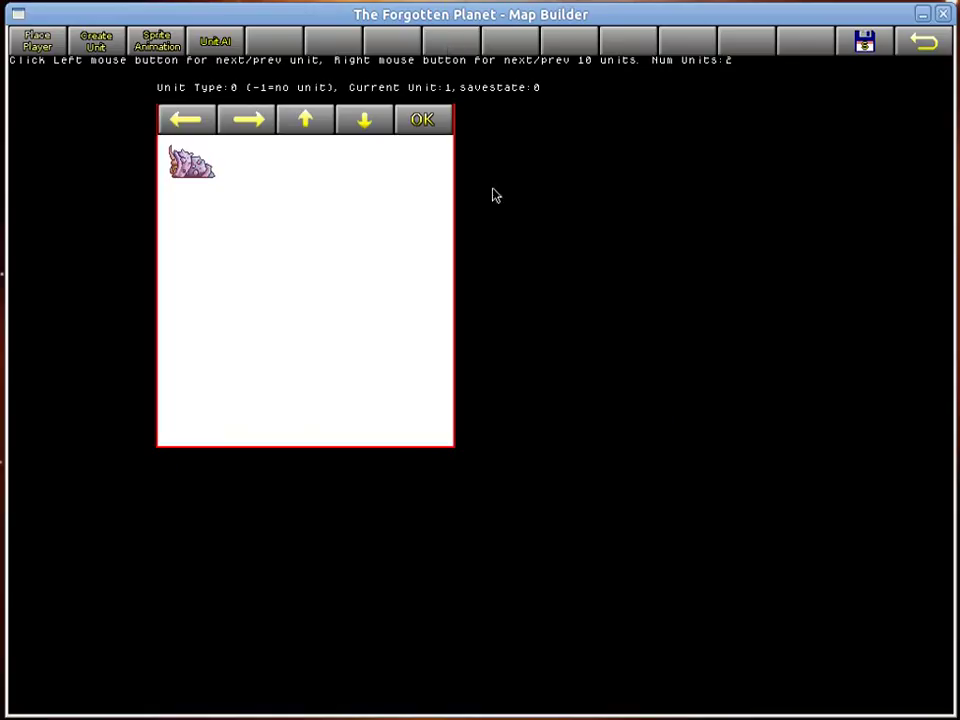
left_click(436, 125)
left_click(556, 392)
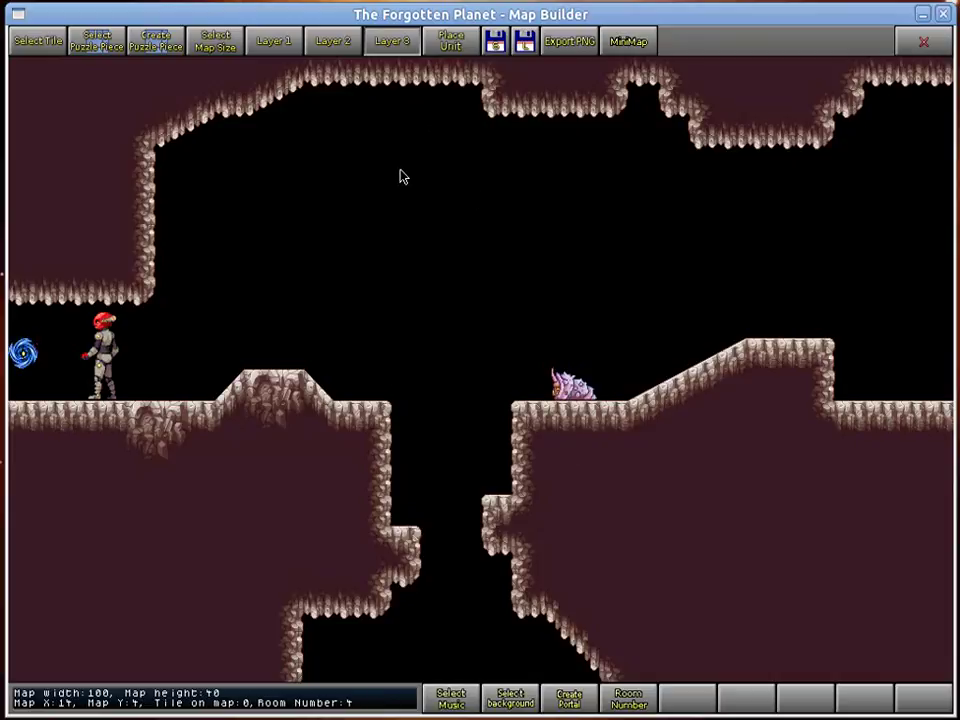
- Browse the unit slots, jumping ten at a time, to find the flying blade
left_click(451, 41)
left_click(305, 120)
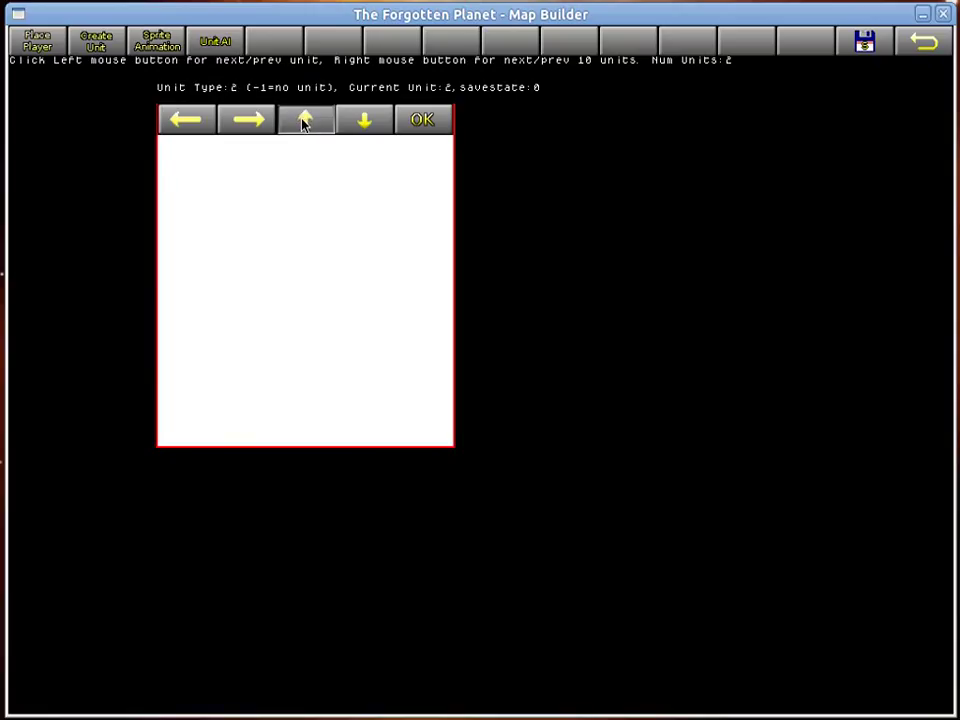
right_click(305, 121)
right_click(303, 123)
right_click(318, 125)
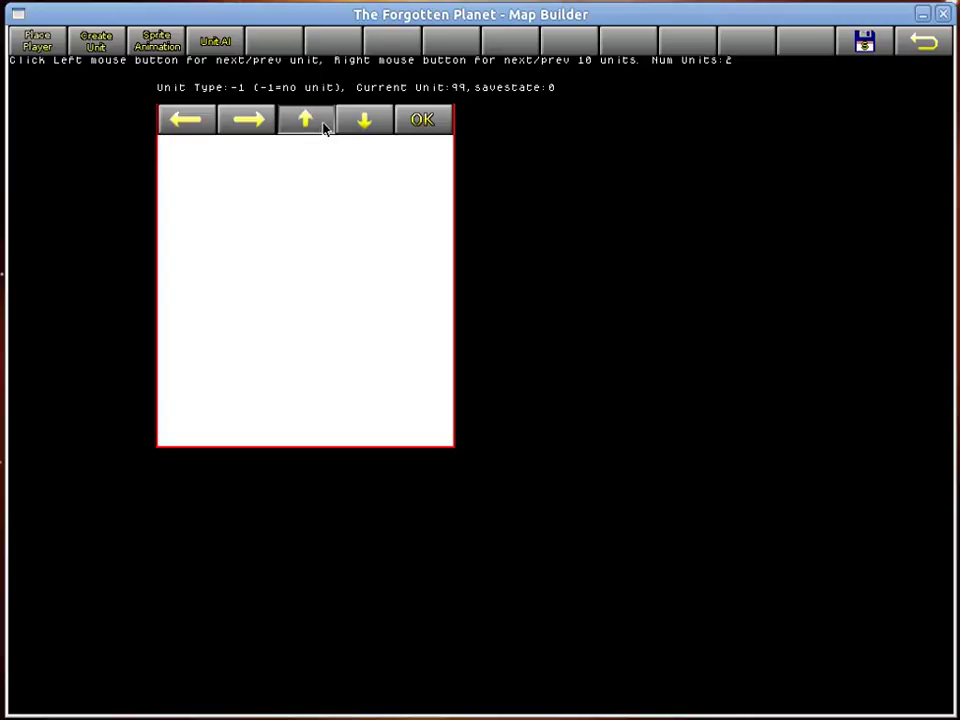
left_click(360, 121)
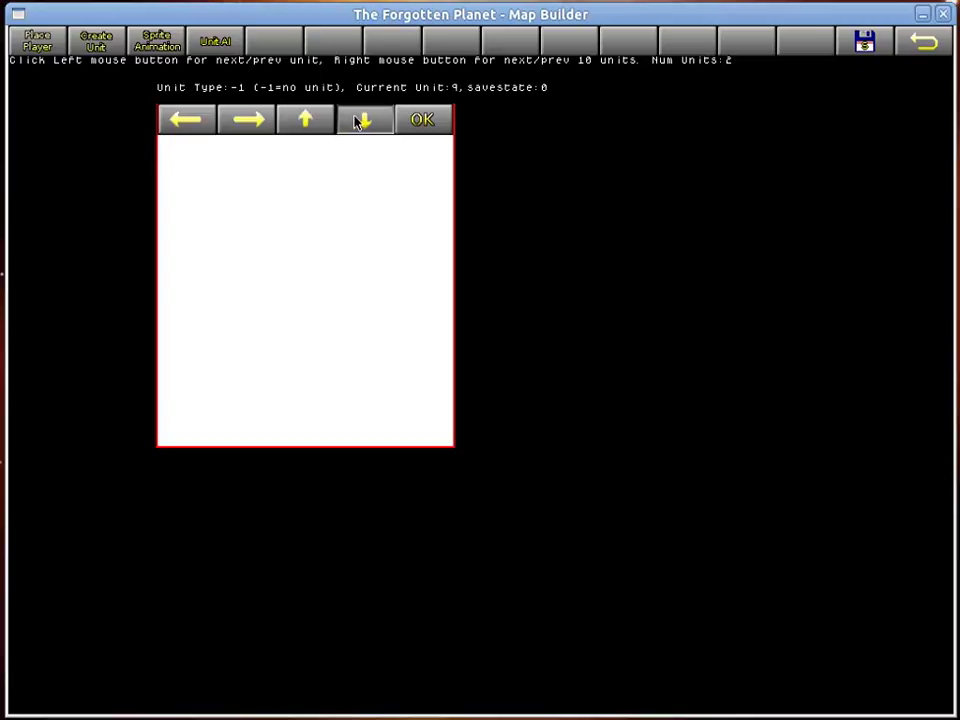
right_click(356, 121)
- Select the flying blade (unit type 1) and place it high above the central chasm
left_click(310, 120)
left_click(310, 120)
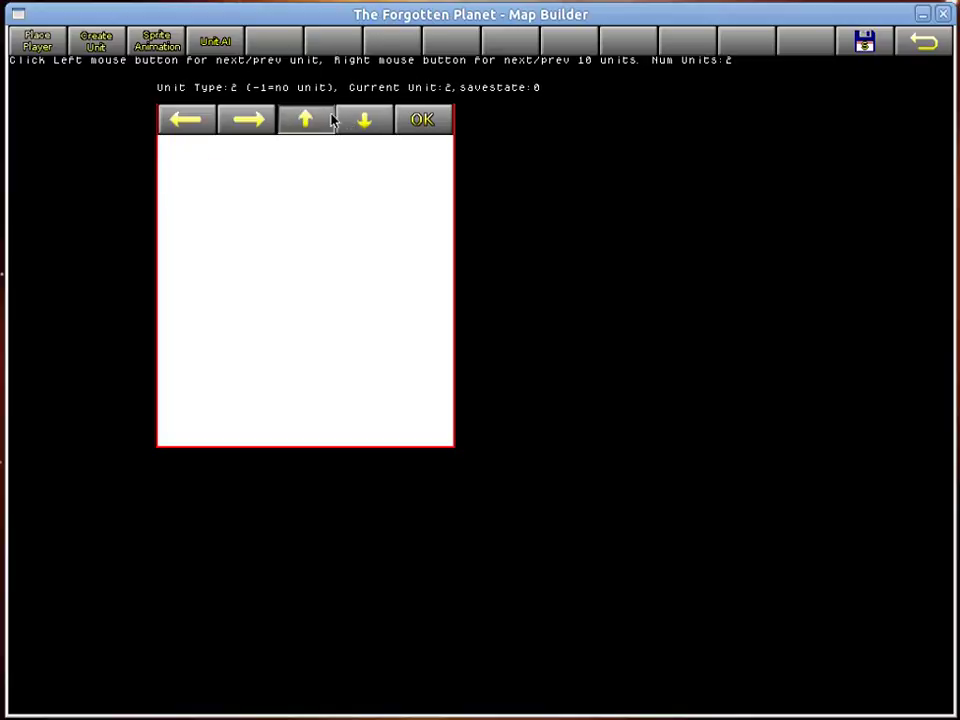
left_click(338, 120)
left_click(266, 128)
left_click(185, 122)
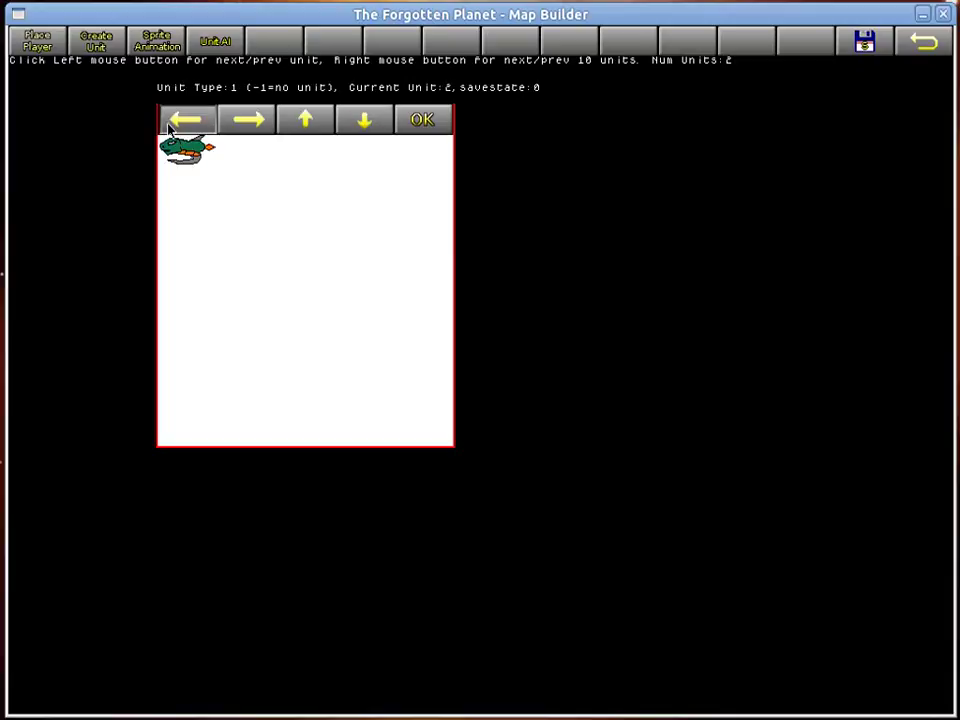
left_click(434, 121)
left_click(393, 229)
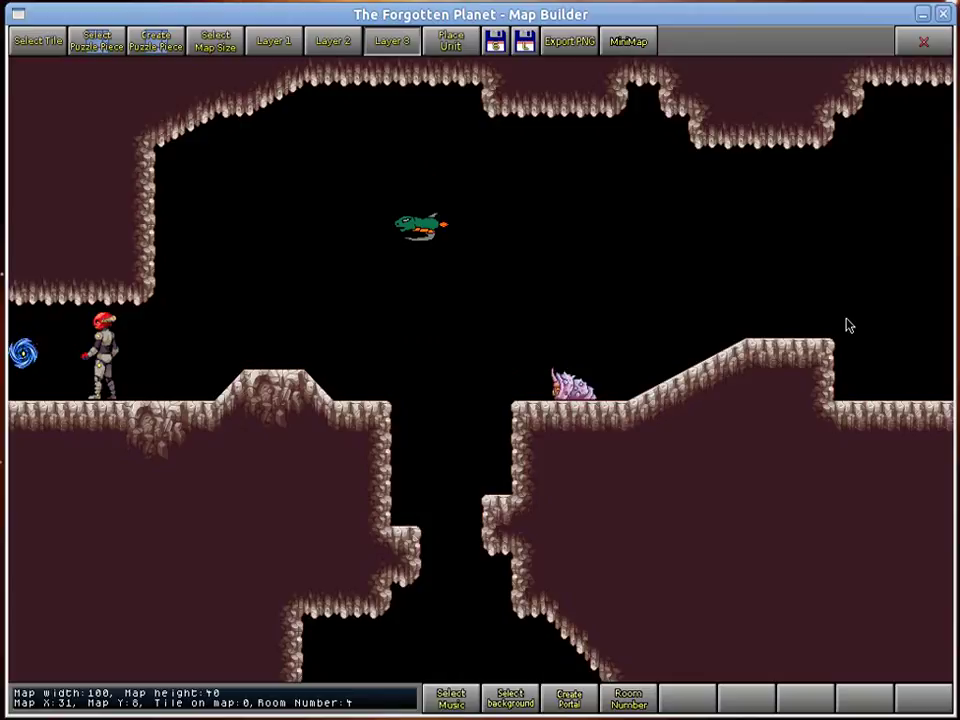
- Review the sprite images and flying blade animations, then save the unit list and return to corridor1
left_click(451, 41)
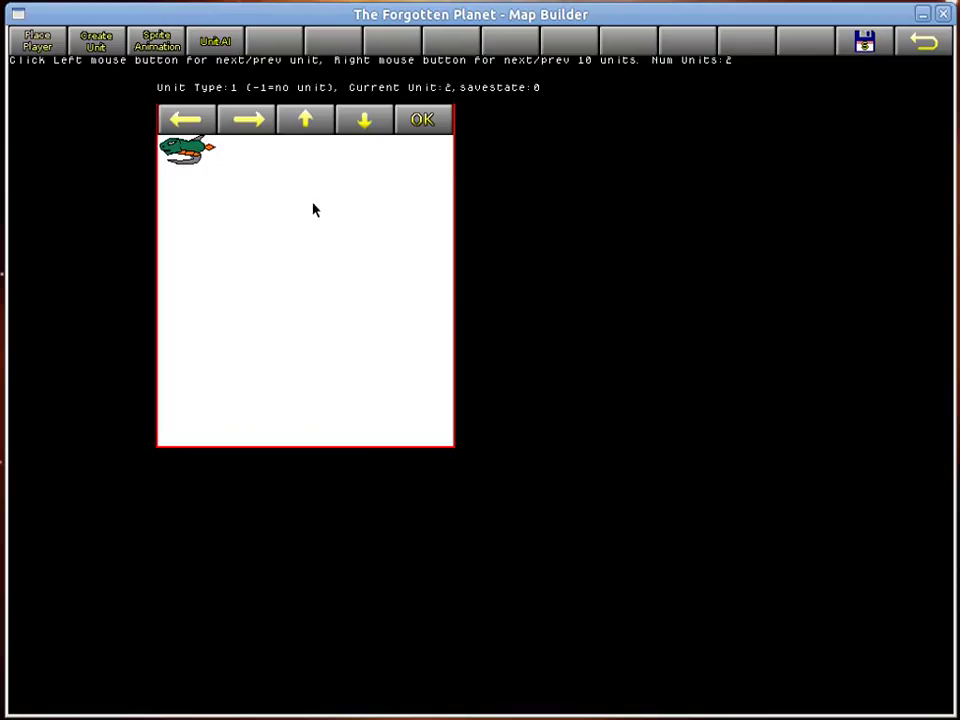
left_click(96, 44)
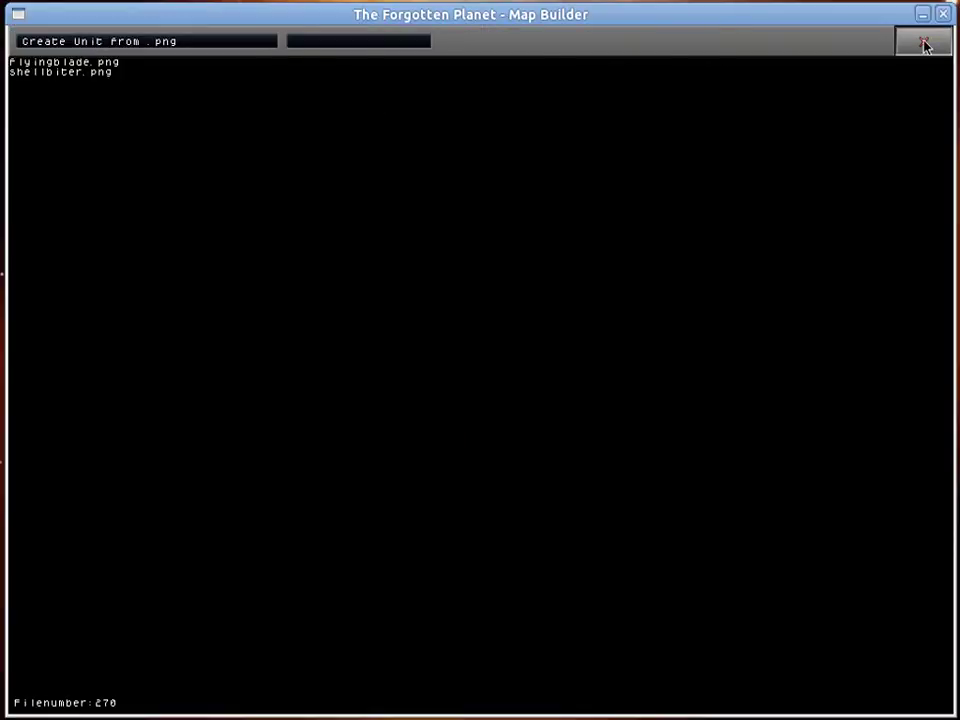
left_click(924, 40)
left_click(156, 41)
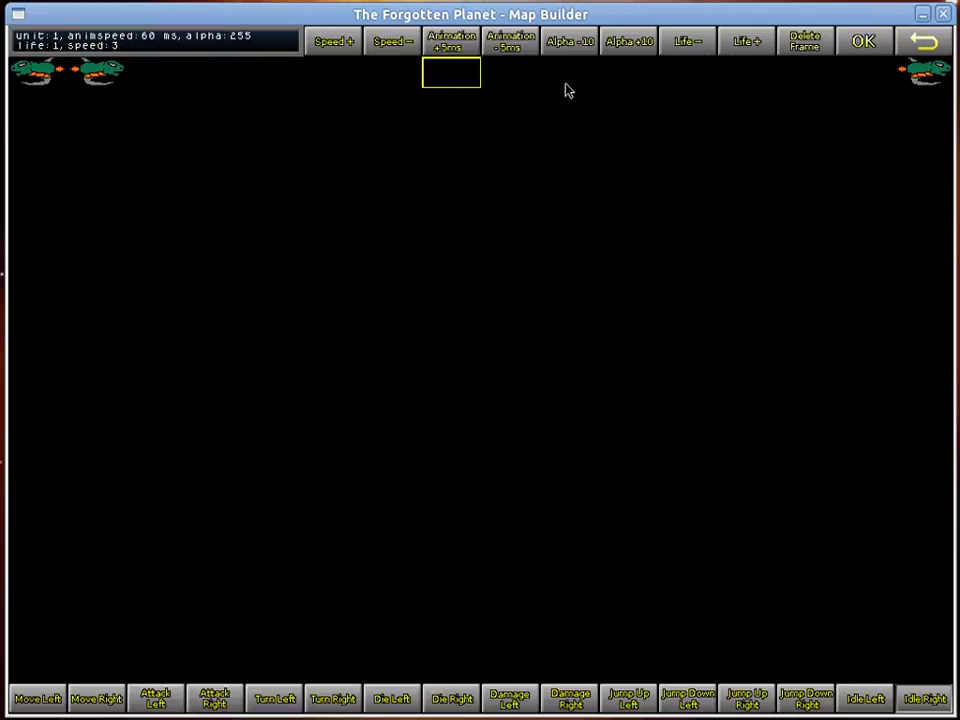
left_click(880, 50)
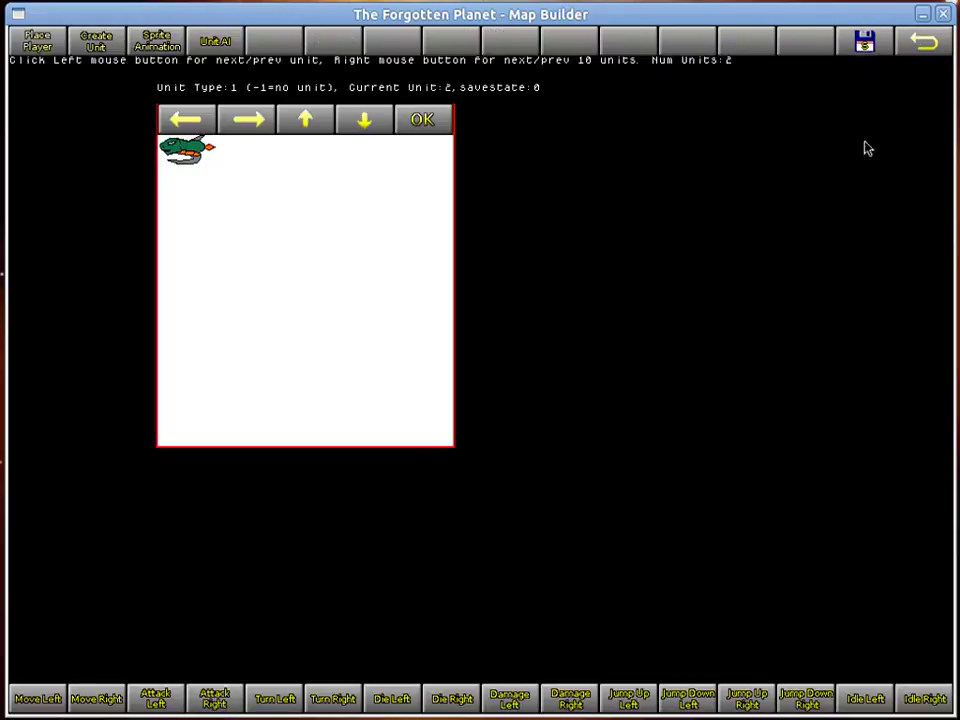
left_click(866, 44)
left_click(924, 38)
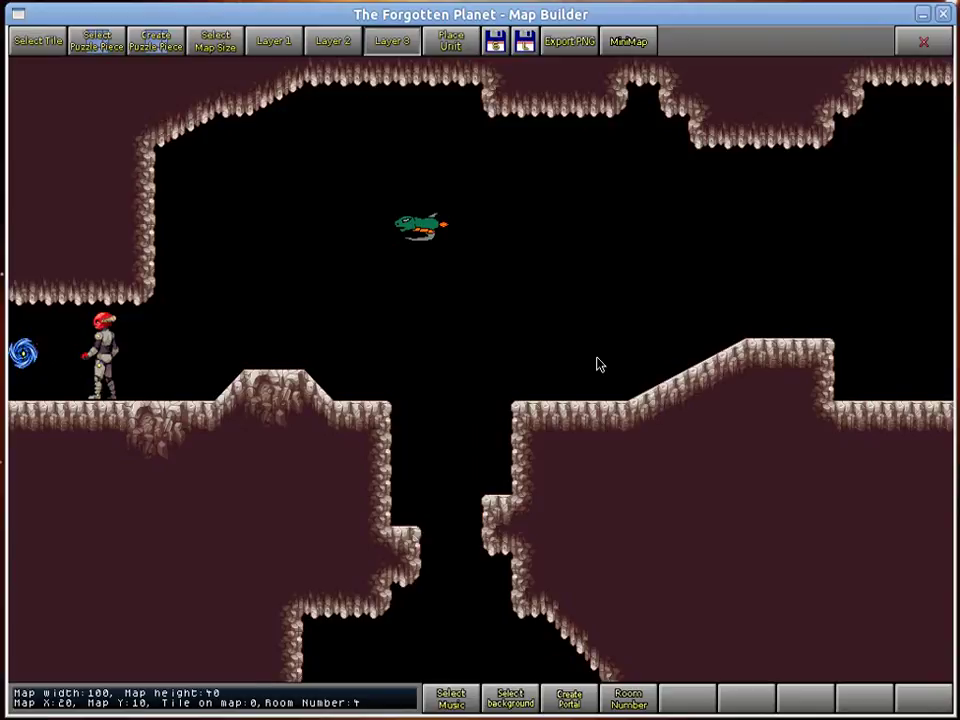
key("Right")
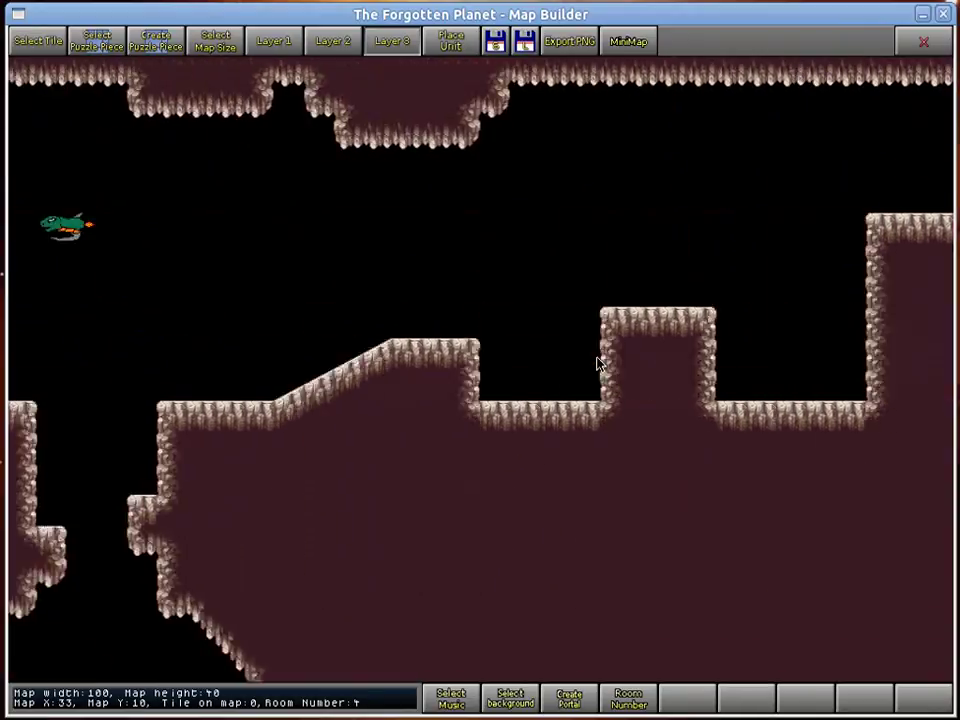
key("Left")
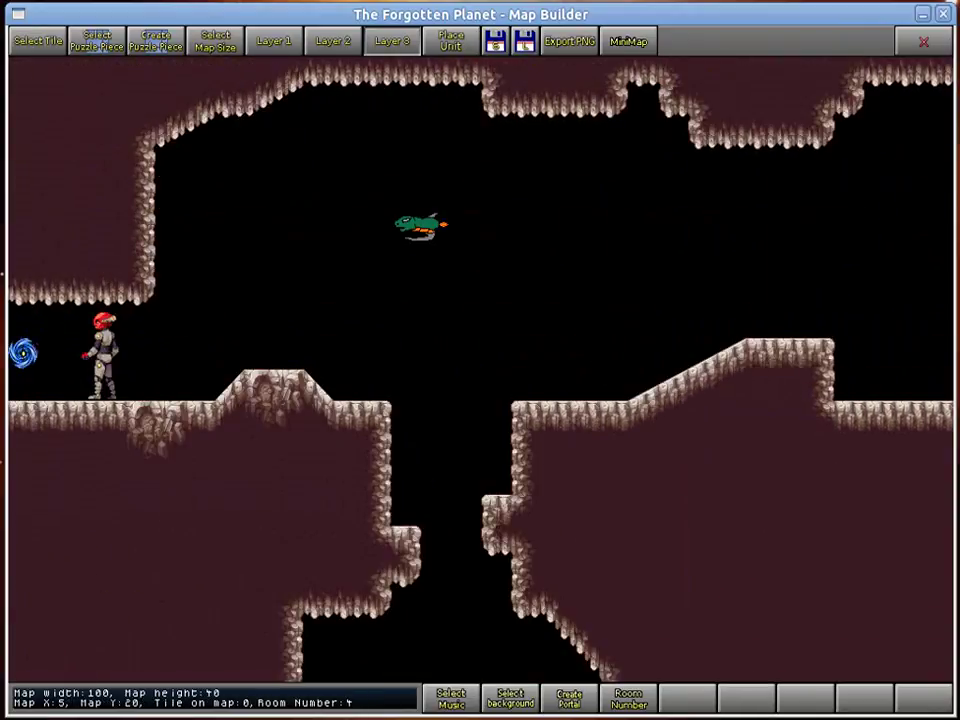